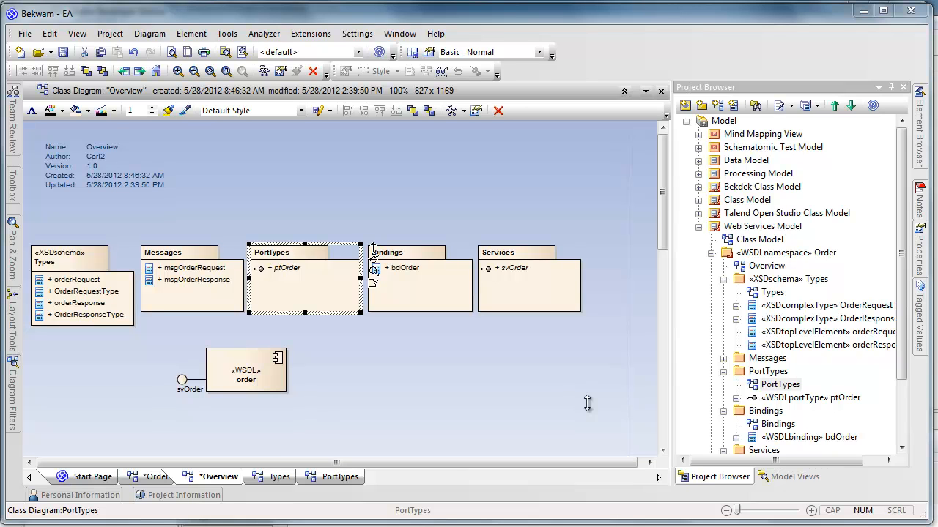
Examine the Bindings diagram and the ptOrder interface in the PortTypes diagram, closing both diagrams.
left_click(576, 213)
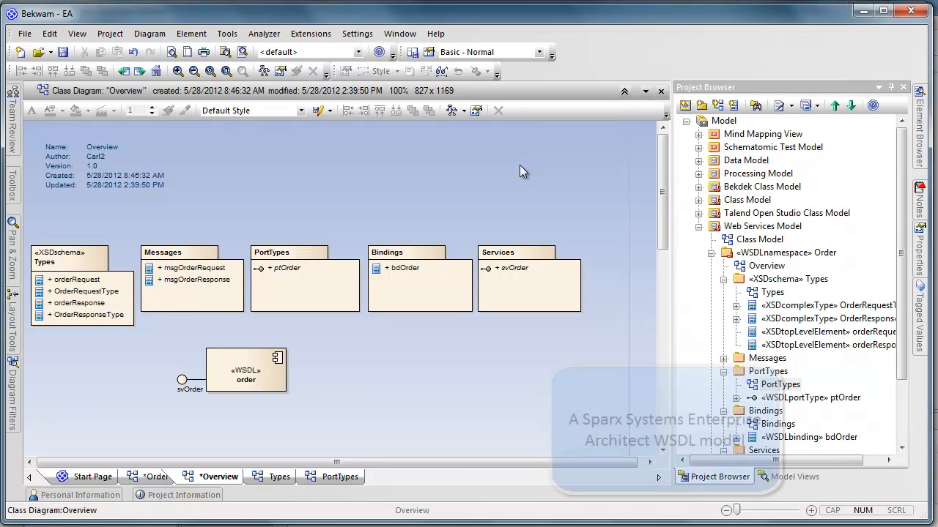
left_click(522, 304)
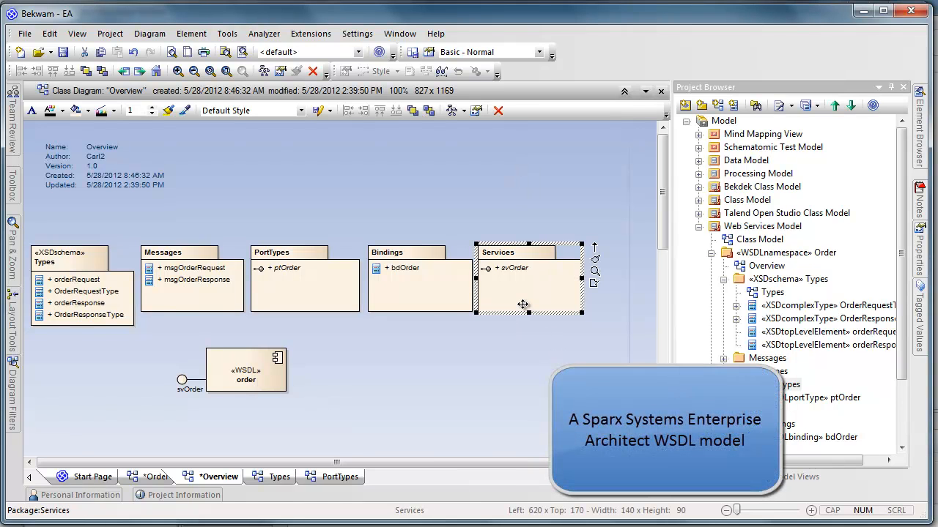
double_click(426, 301)
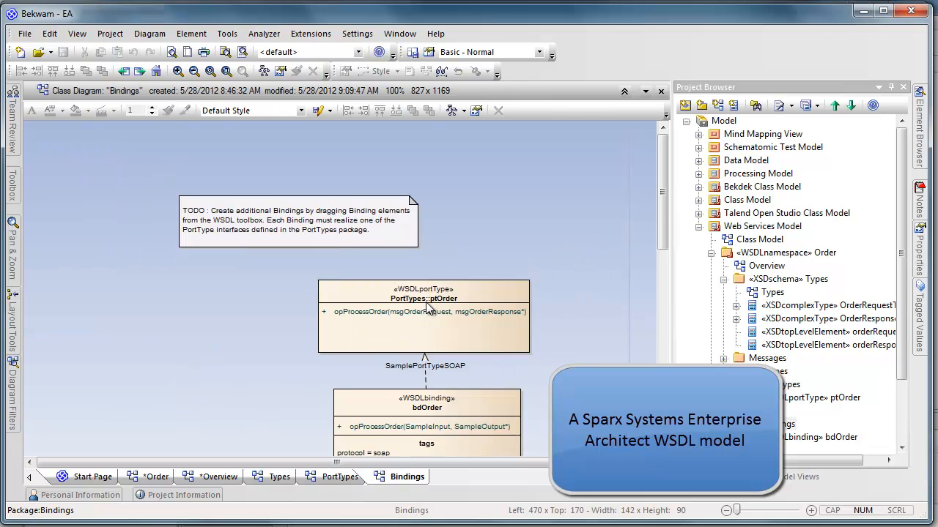
left_click_drag(666, 216, 660, 260)
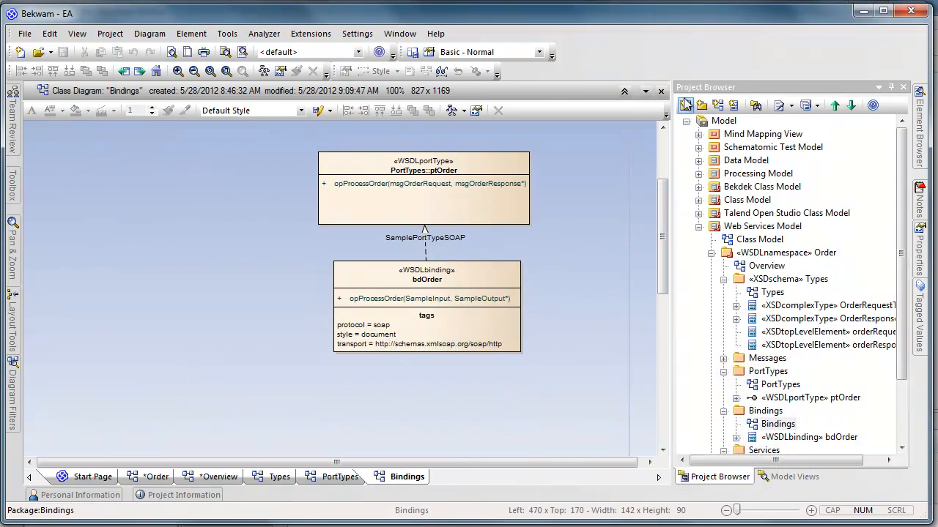
left_click(661, 91)
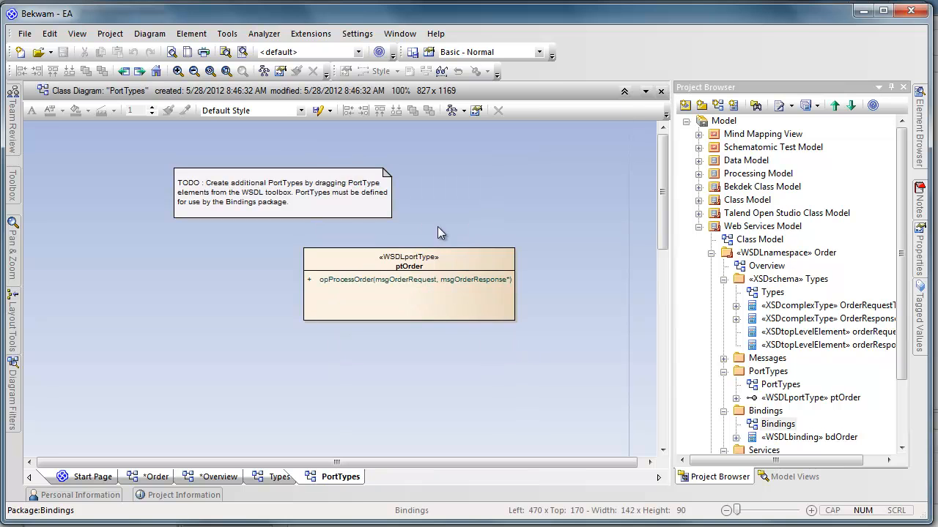
left_click(356, 283)
left_click(419, 281)
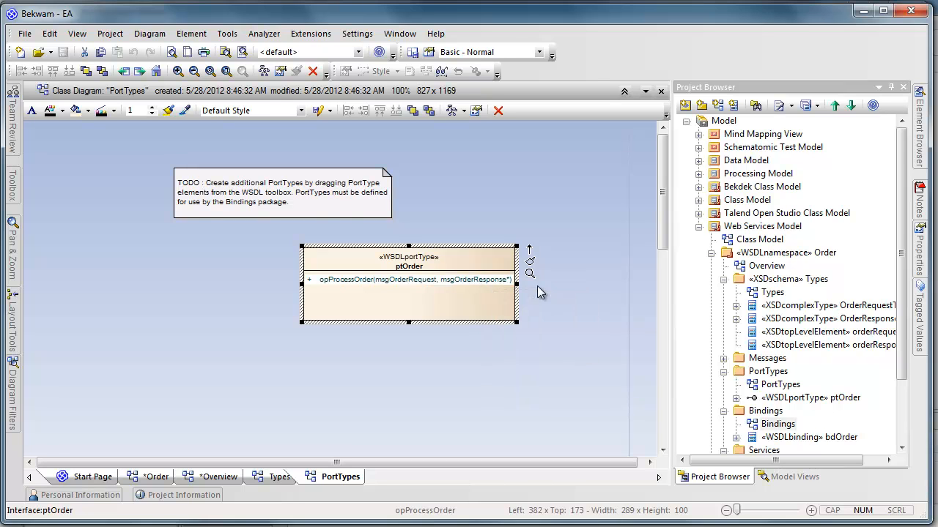
left_click(661, 92)
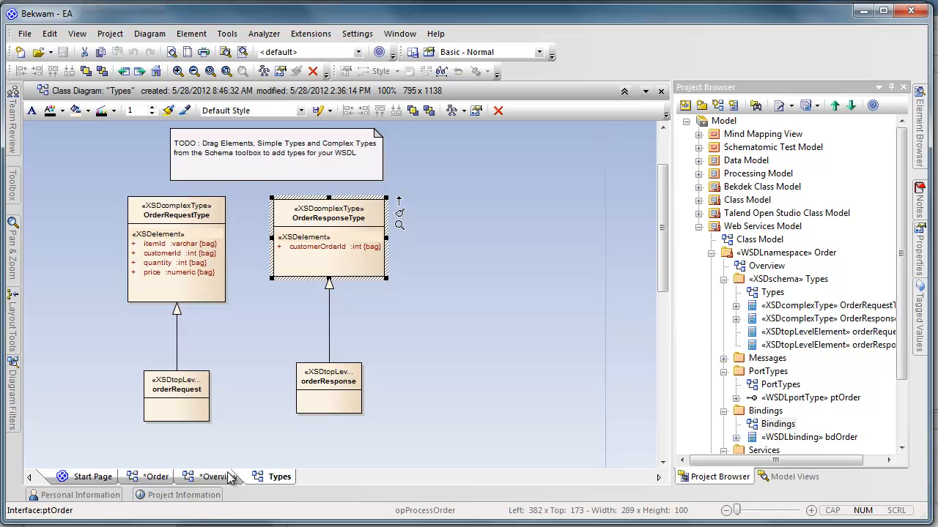
Examine the OrderRequestType and OrderResponseType complex types in the Types diagram.
left_click(245, 300)
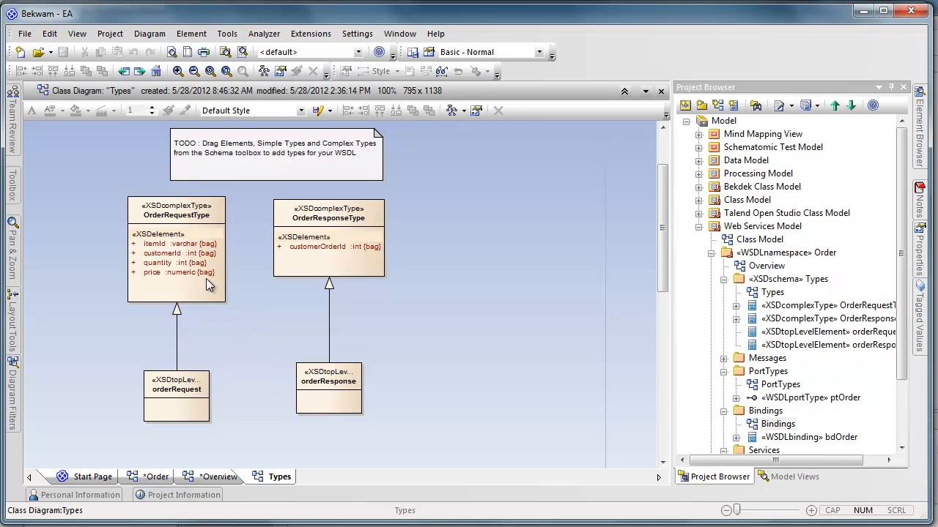
left_click(208, 298)
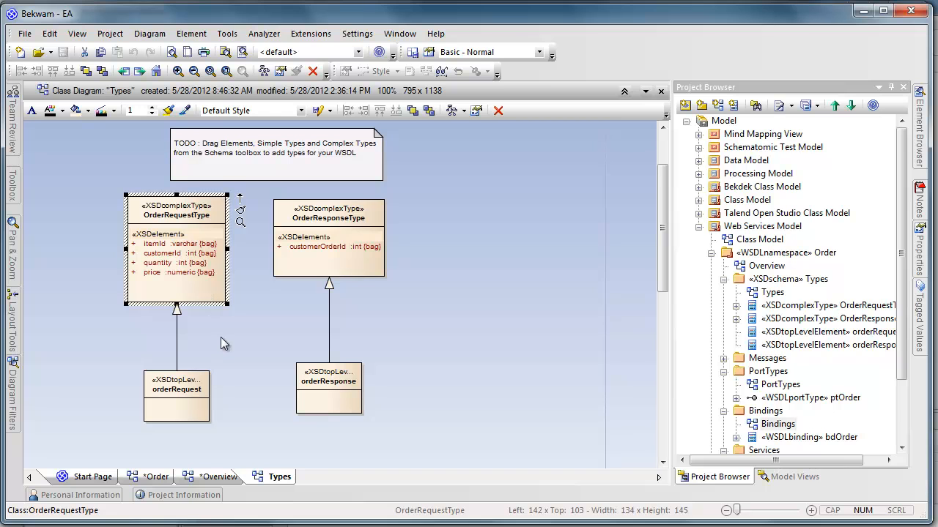
left_click(338, 269)
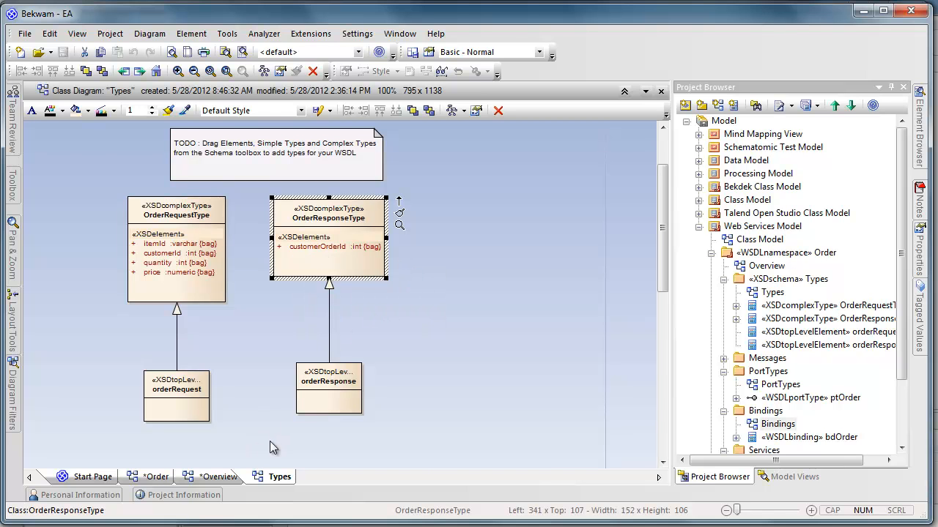
Generate the WSDL for the Order namespace package from the Overview diagram to D:\wsdl\order.wsdl, using windows-1252 encoding.
left_click(220, 477)
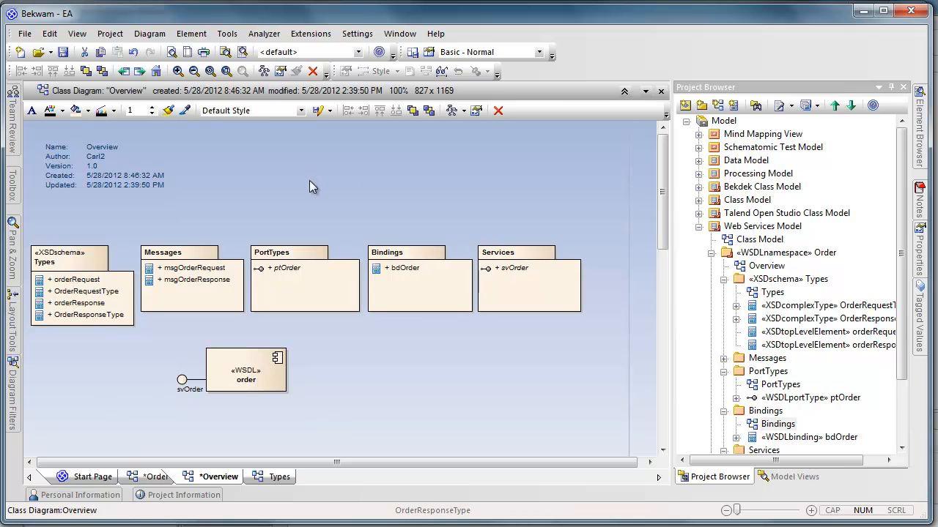
left_click(761, 251)
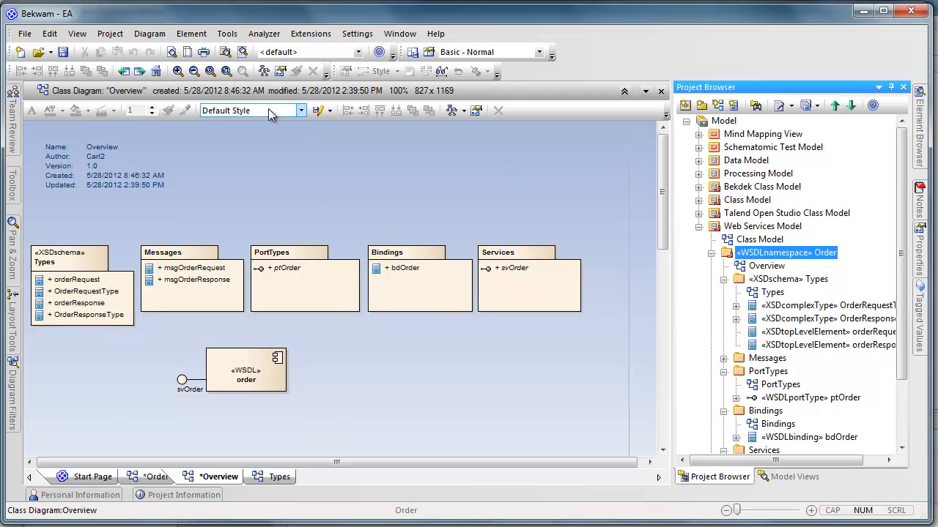
left_click(227, 34)
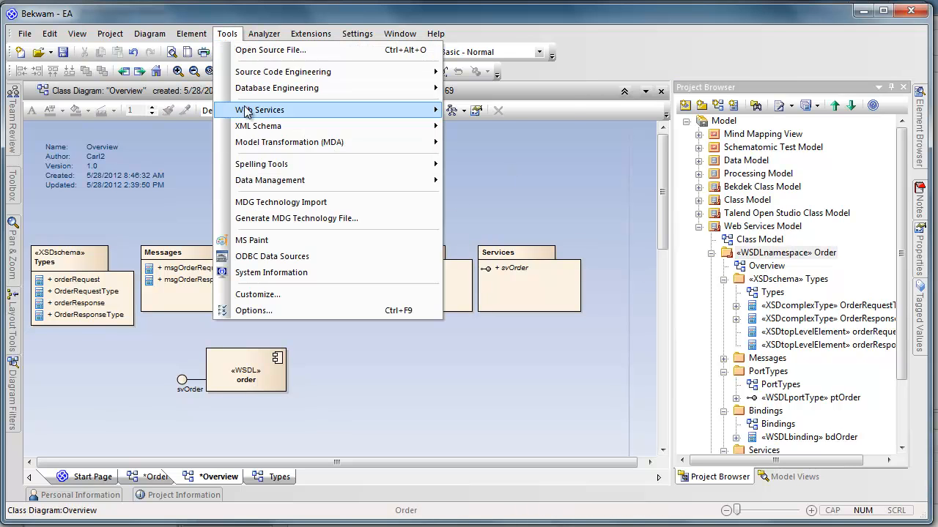
mouse_move(249, 110)
left_click(498, 123)
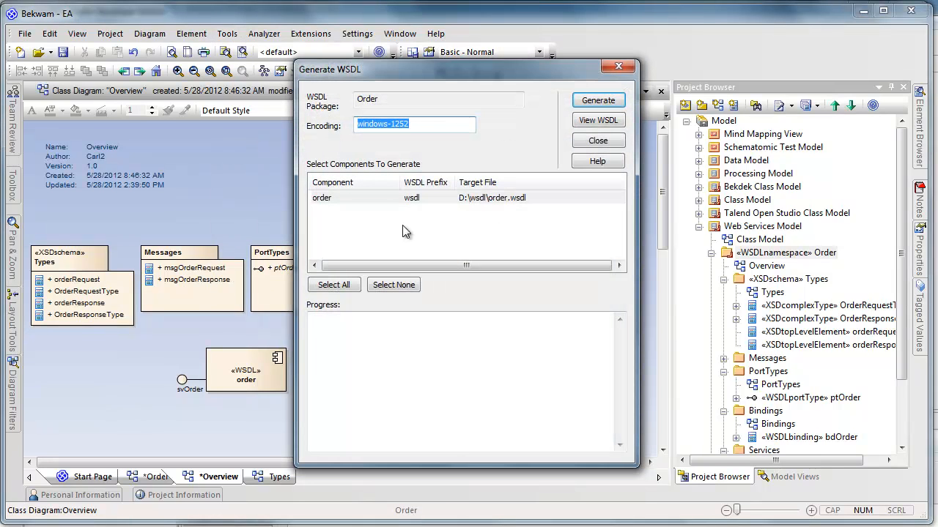
left_click(606, 104)
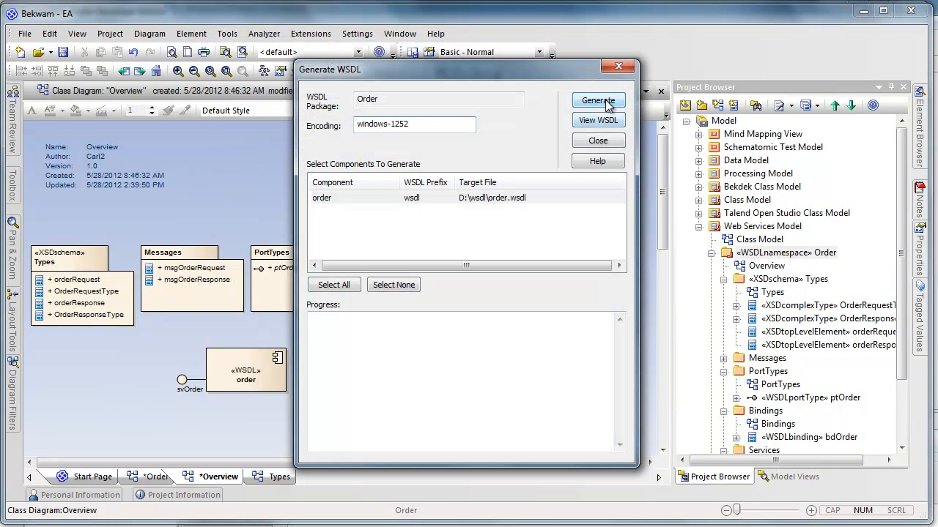
left_click(527, 301)
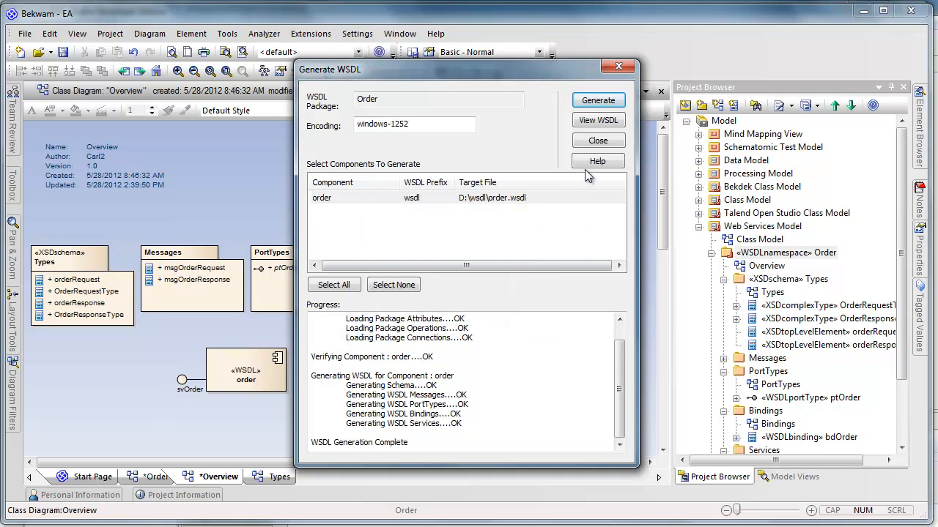
left_click(595, 142)
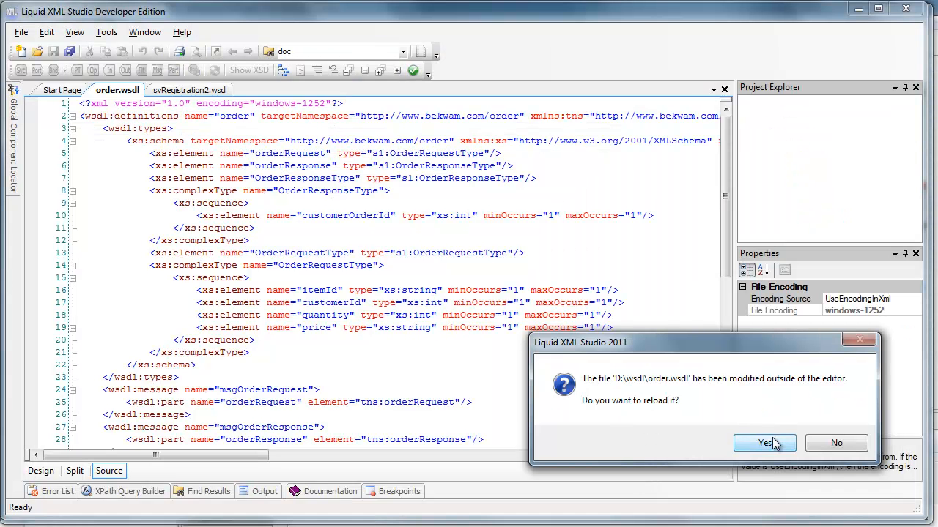
Reload the modified order.wsdl in Liquid XML Studio and review its source from types to service.
left_click(772, 444)
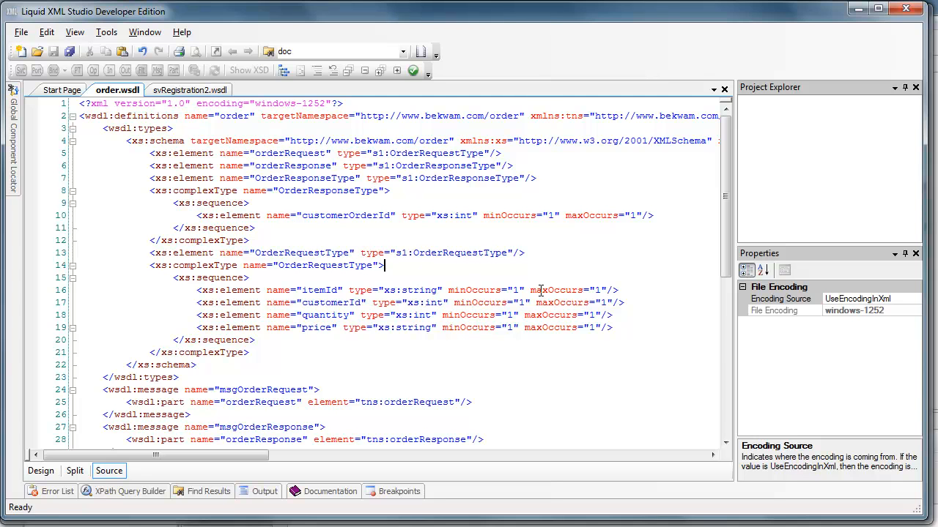
scroll(537, 291, "down", 9)
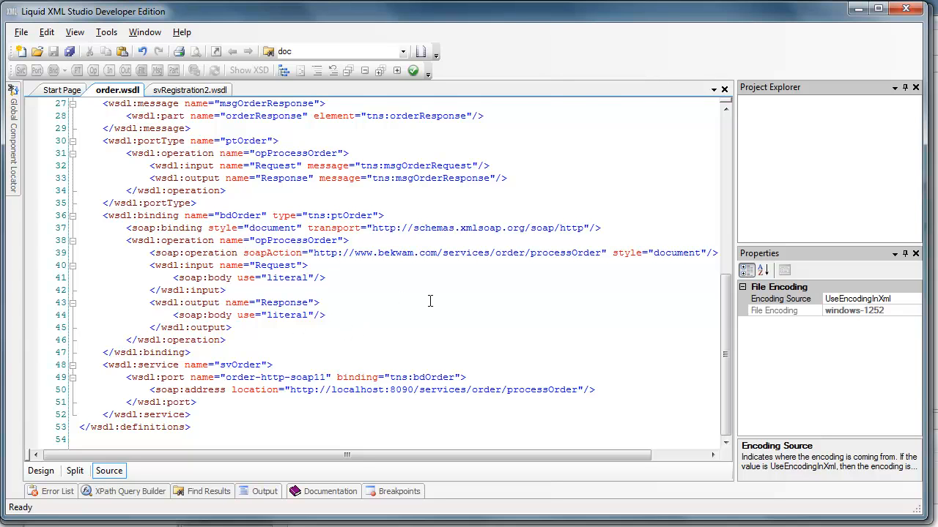
scroll(430, 301, "up", 9)
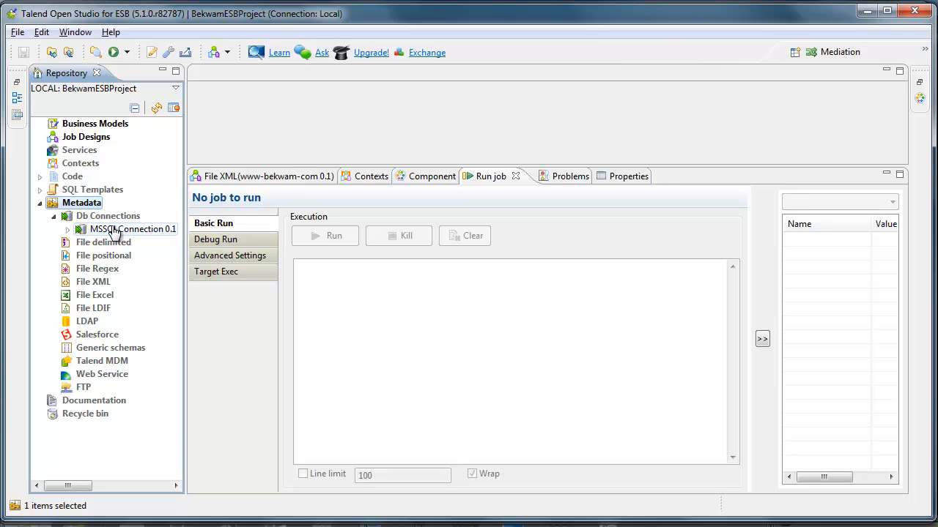
Inspect the MSSQLConnection table schemas in Talend Open Studio's database metadata, then collapse the database connections.
left_click(110, 230)
left_click(68, 230)
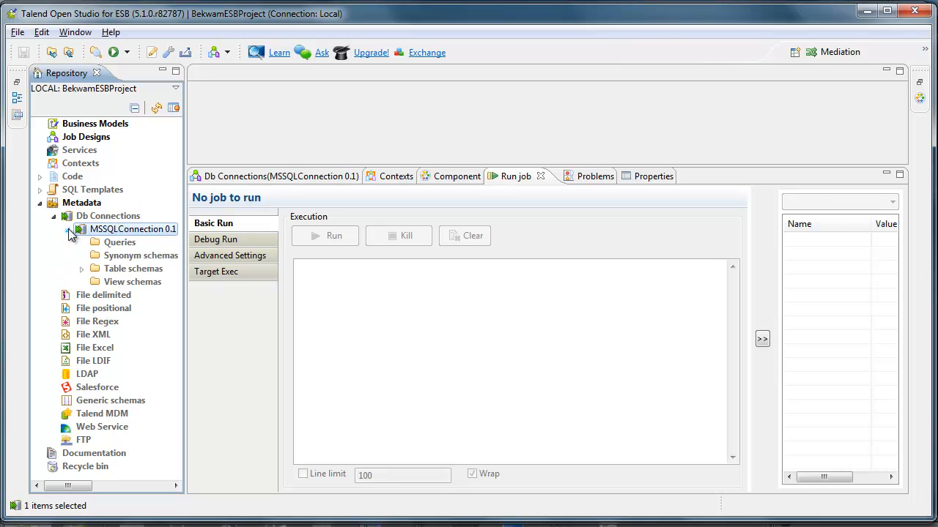
left_click(81, 269)
left_click(95, 283)
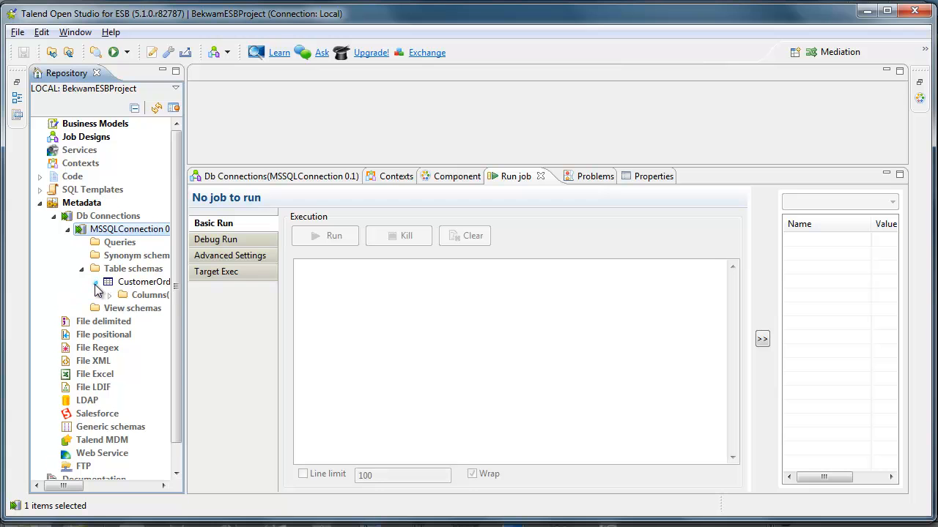
left_click_drag(74, 486, 52, 487)
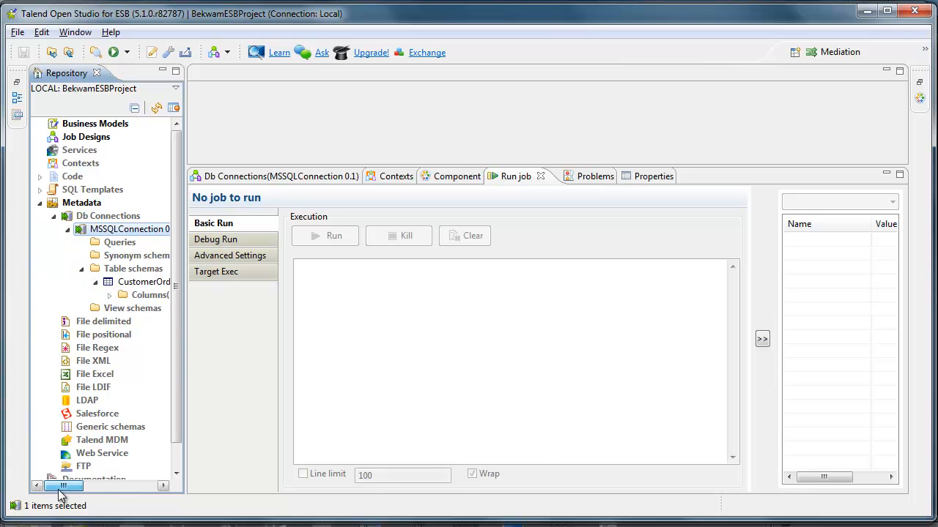
left_click(54, 217)
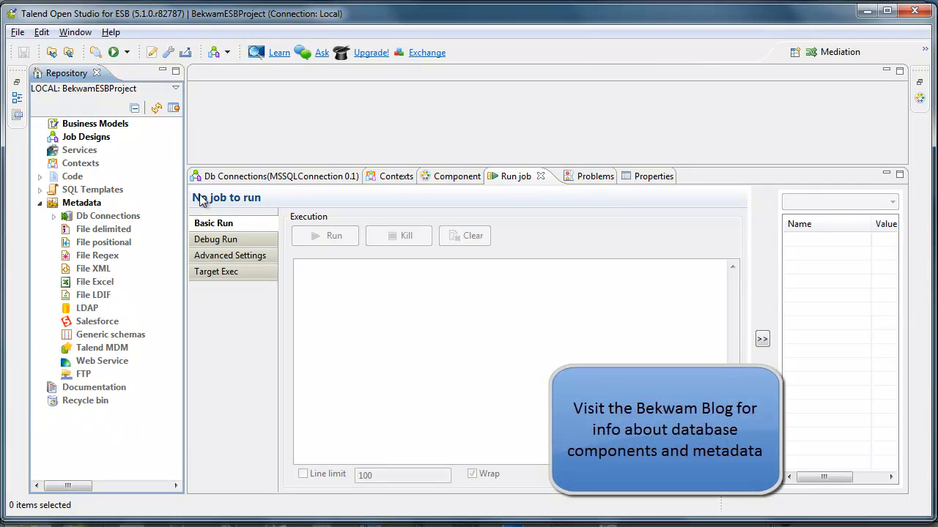
Start creating a new service named svOrder and proceed to its WSDL assignment.
right_click(73, 149)
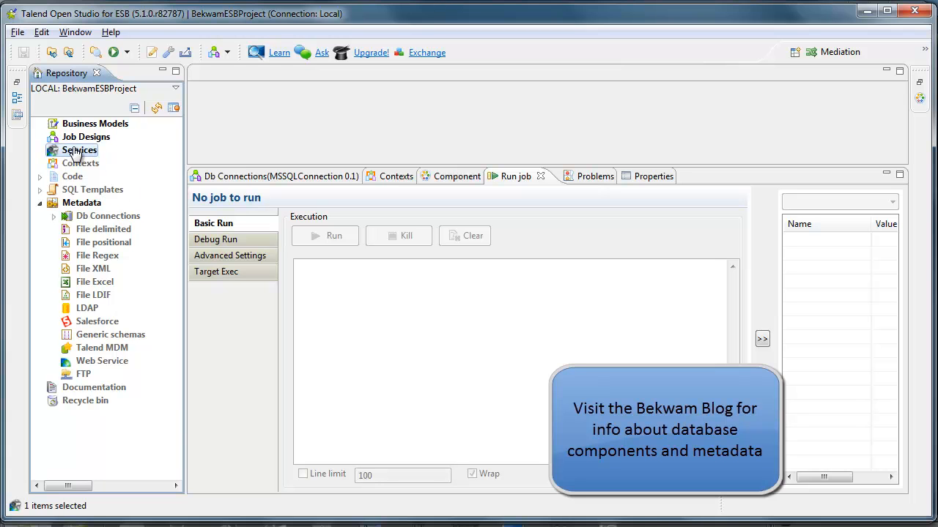
left_click(112, 158)
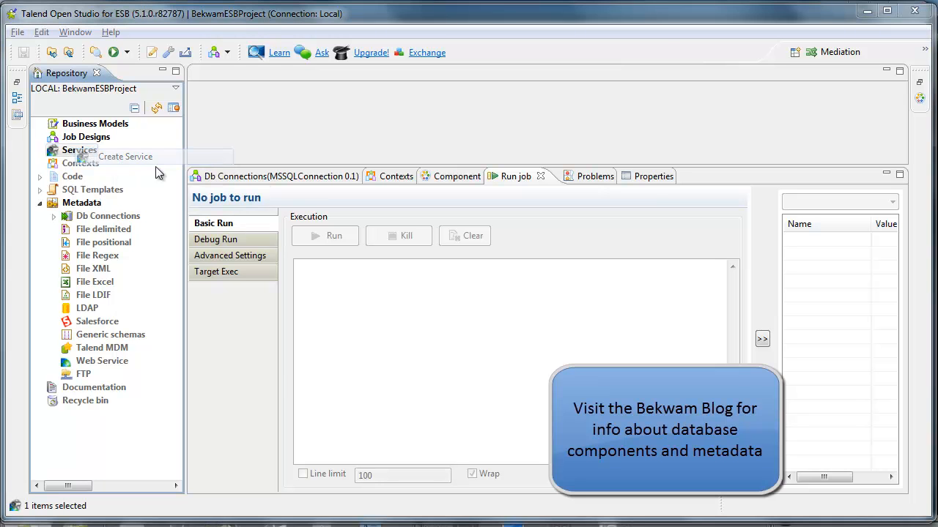
type("svOrder")
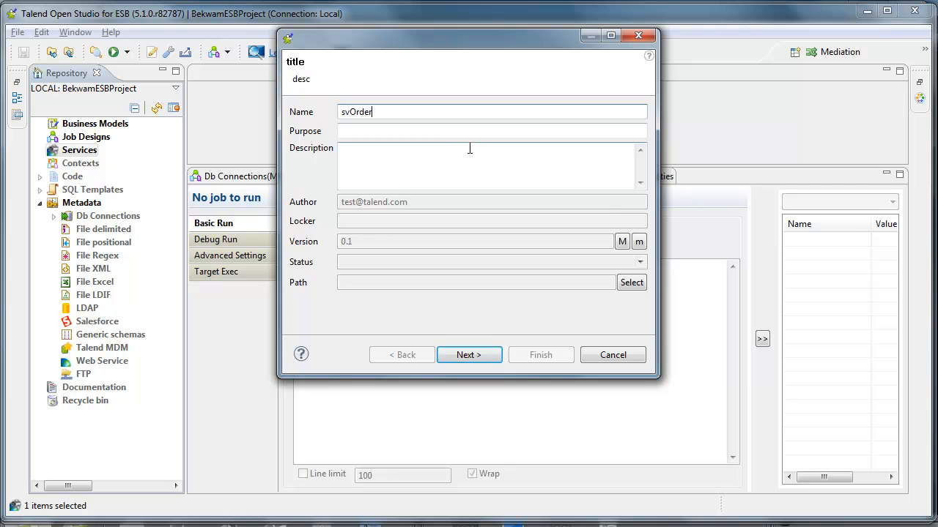
left_click(480, 357)
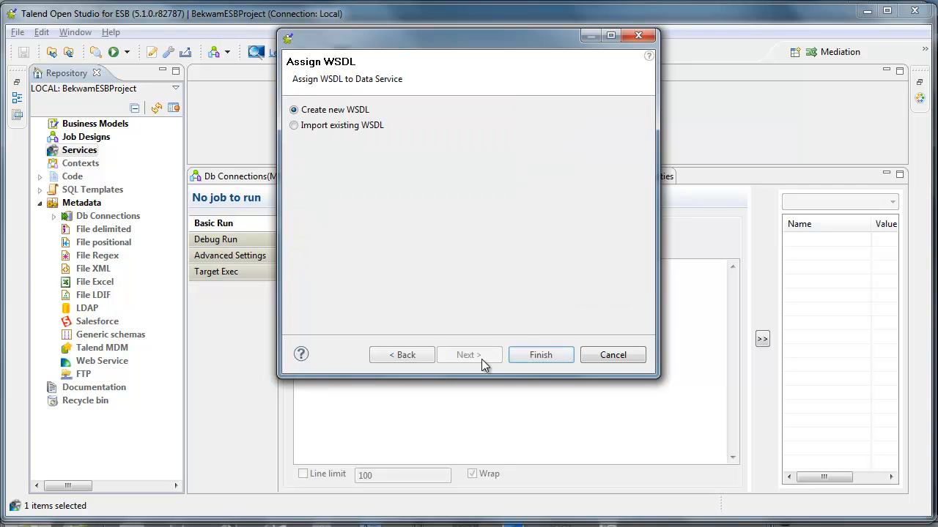
Assign the existing order WSDL from the D:\wsdl folder to the service, importing its schemas on finish.
left_click(295, 125)
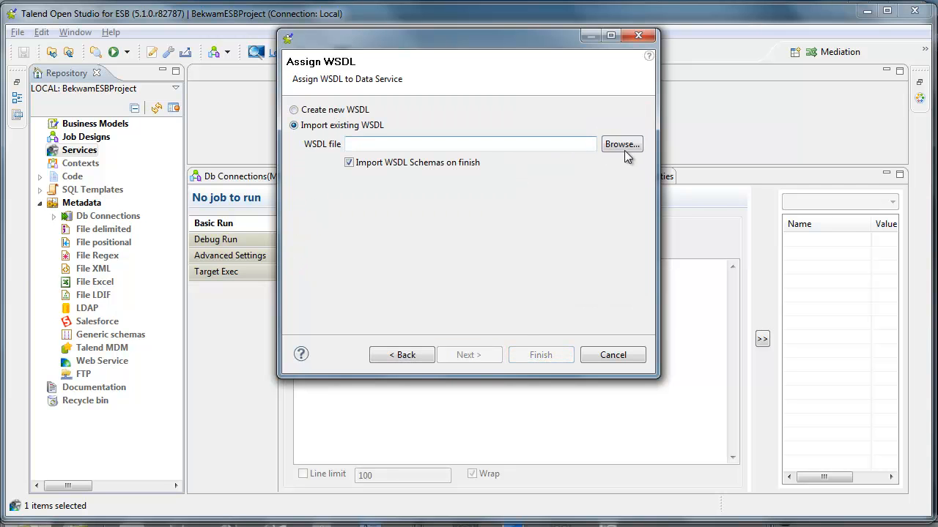
left_click(622, 148)
left_click(531, 152)
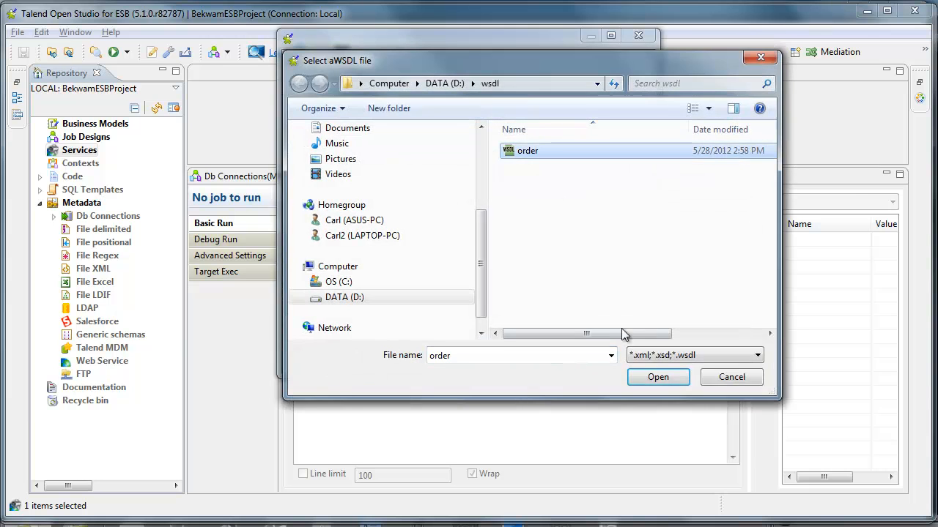
left_click(657, 377)
left_click(538, 356)
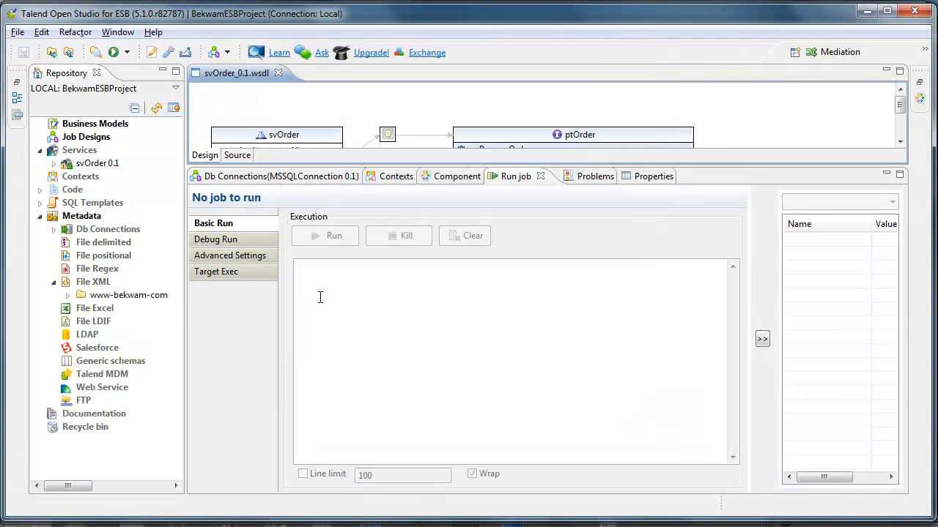
Enlarge the WSDL design view, expand the imported File XML metadata down to opProcessOrder's schemas, and widen the repository tree.
left_click(886, 174)
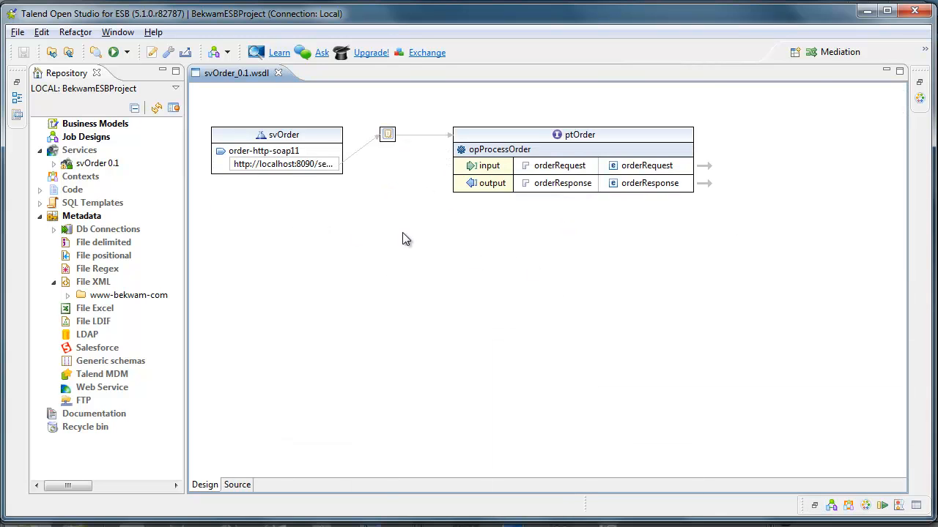
left_click(68, 295)
left_click(82, 308)
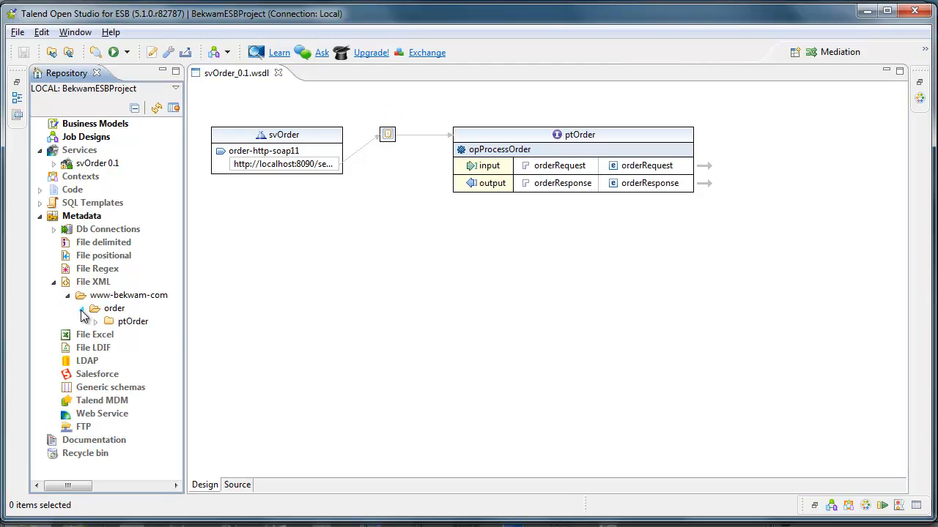
left_click(95, 322)
left_click(109, 335)
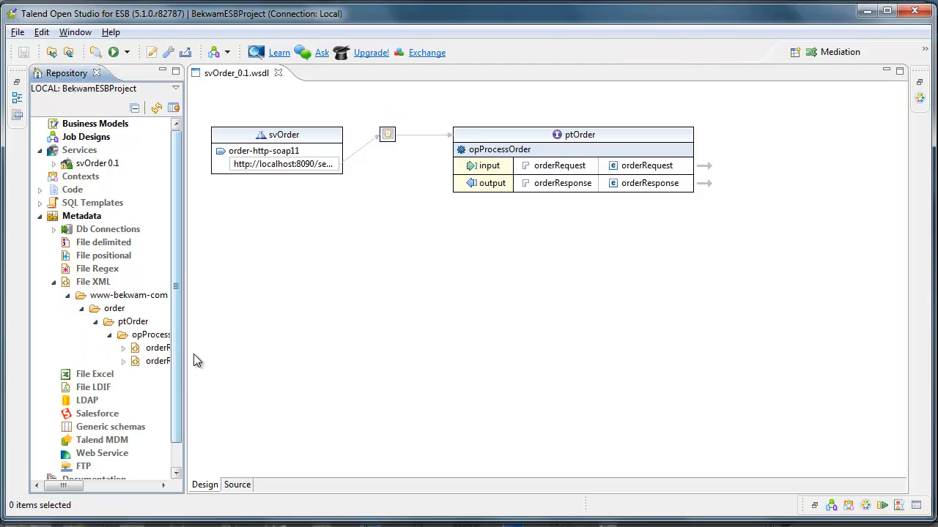
left_click_drag(184, 355, 282, 356)
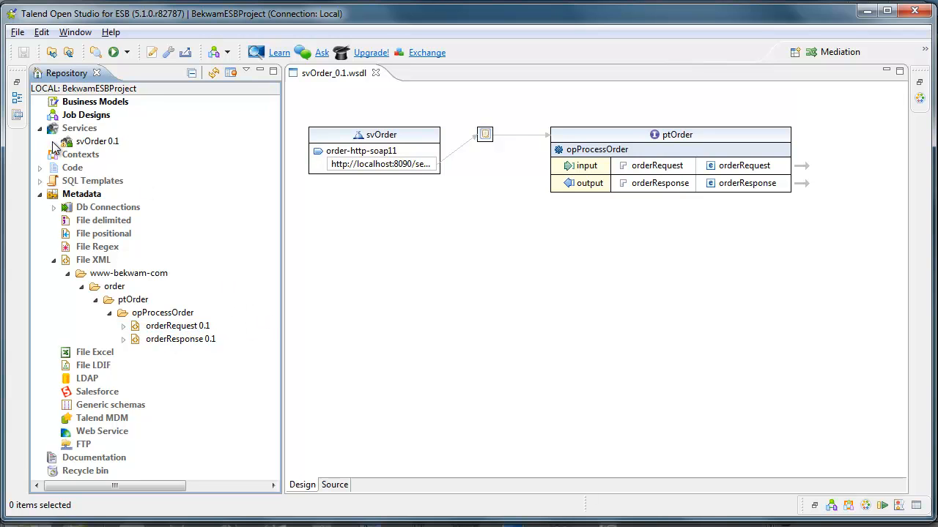
Expand the svOrder service down to opProcessOrder and create a new job for that operation with the default name ptOrder_opProcessOrder.
left_click(84, 144)
double_click(85, 147)
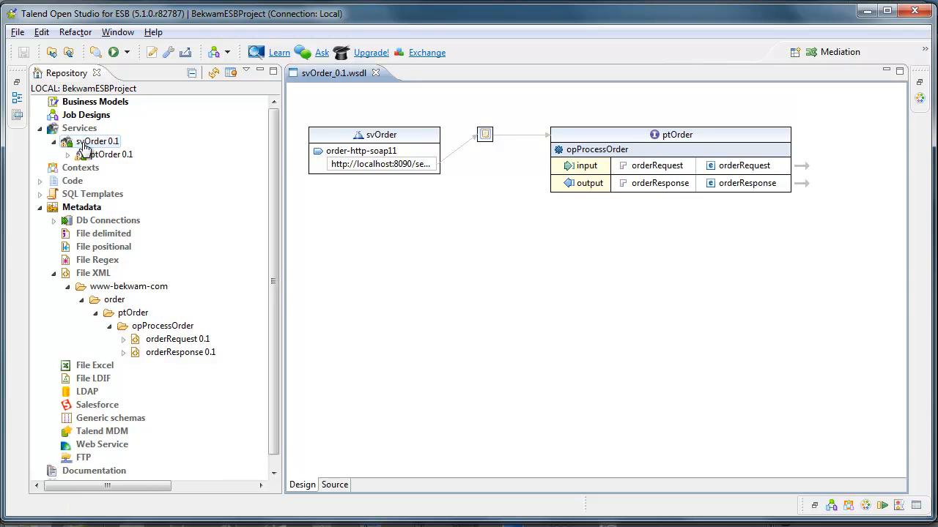
left_click(89, 167)
double_click(106, 157)
right_click(136, 168)
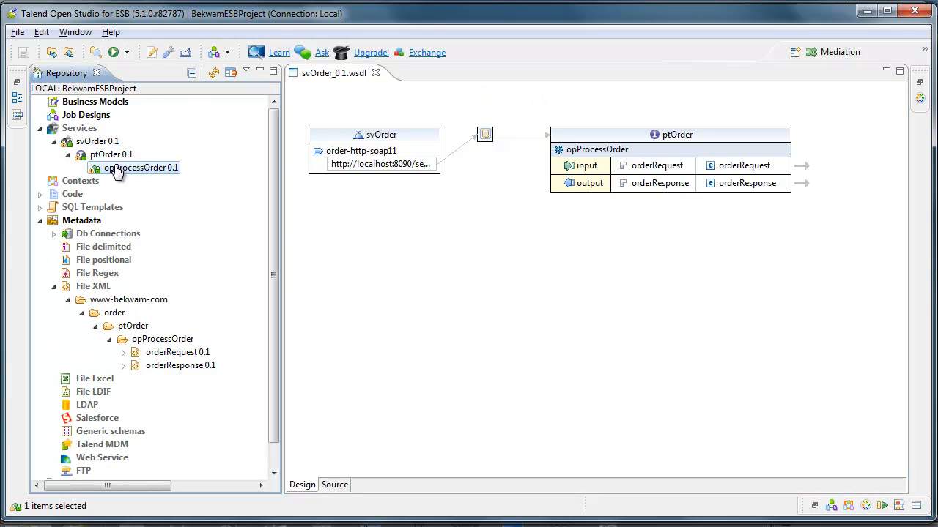
left_click(176, 205)
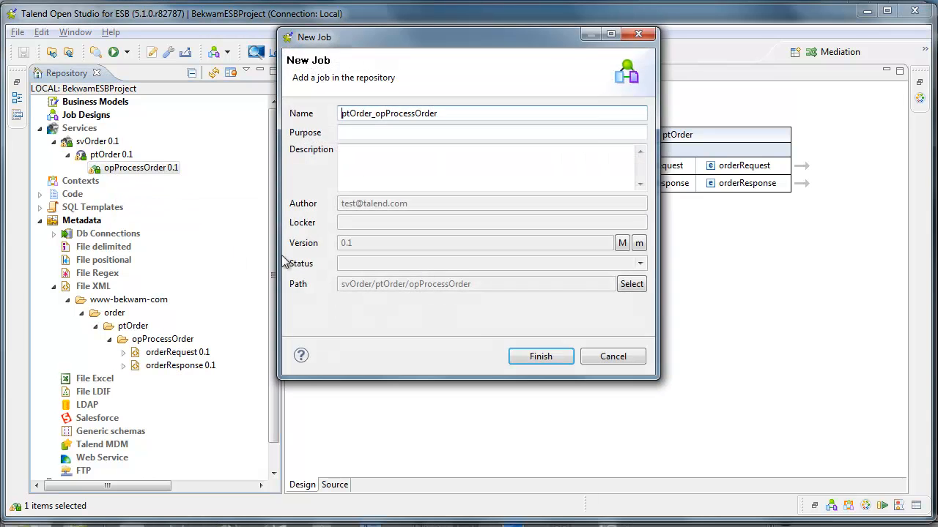
left_click(541, 356)
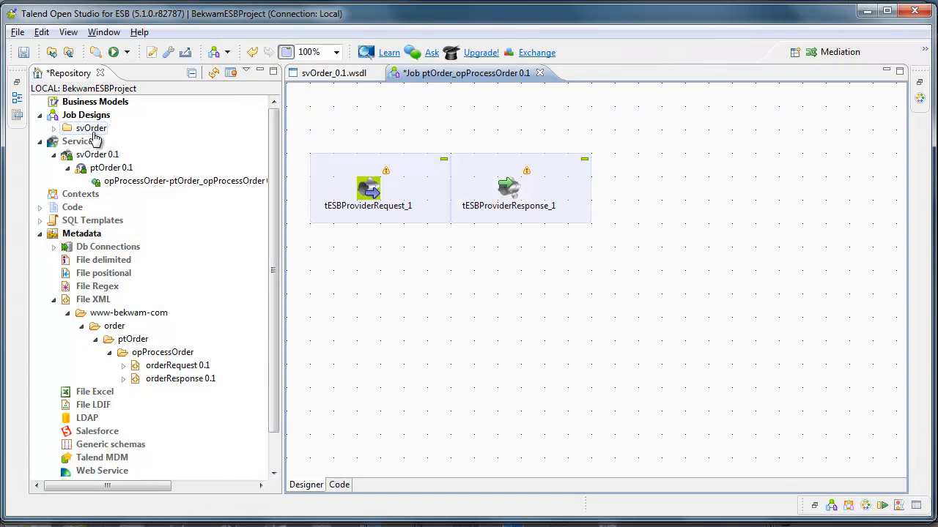
Expand the svOrder and ptOrder job folders, then minimize the repository and move tESBProviderResponse_1 to the far end of the job canvas.
left_click(56, 129)
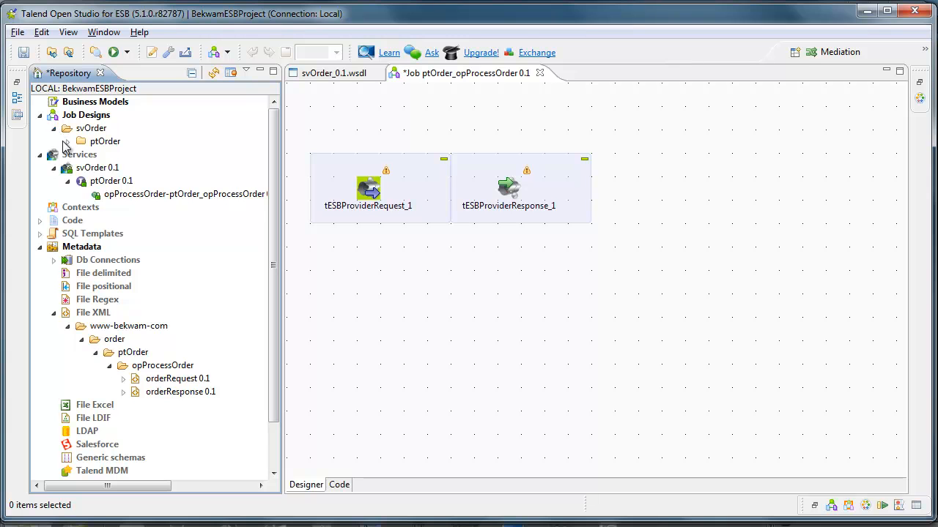
left_click(67, 142)
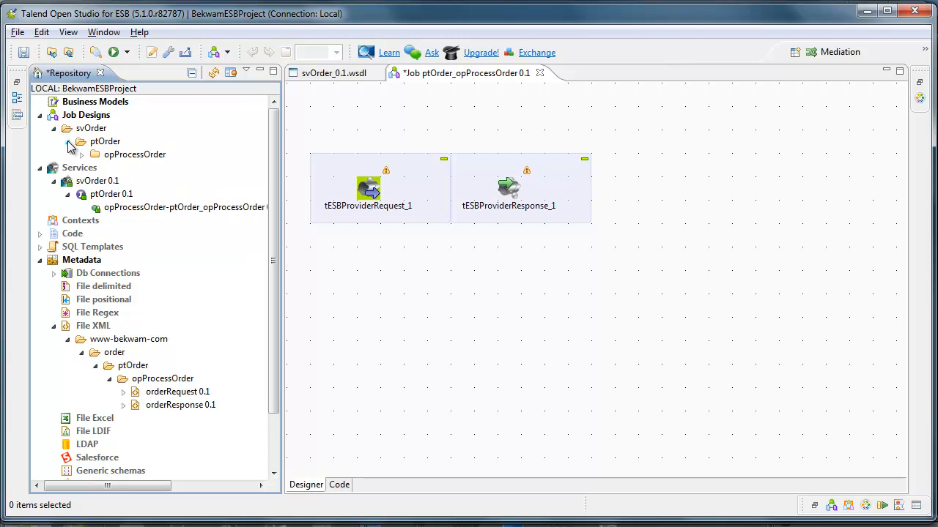
left_click(260, 71)
left_click_drag(330, 220, 789, 209)
Add two tXMLMap components to the job, one directly after tESBProviderRequest_1 and one directly before tESBProviderResponse_1.
left_click(919, 89)
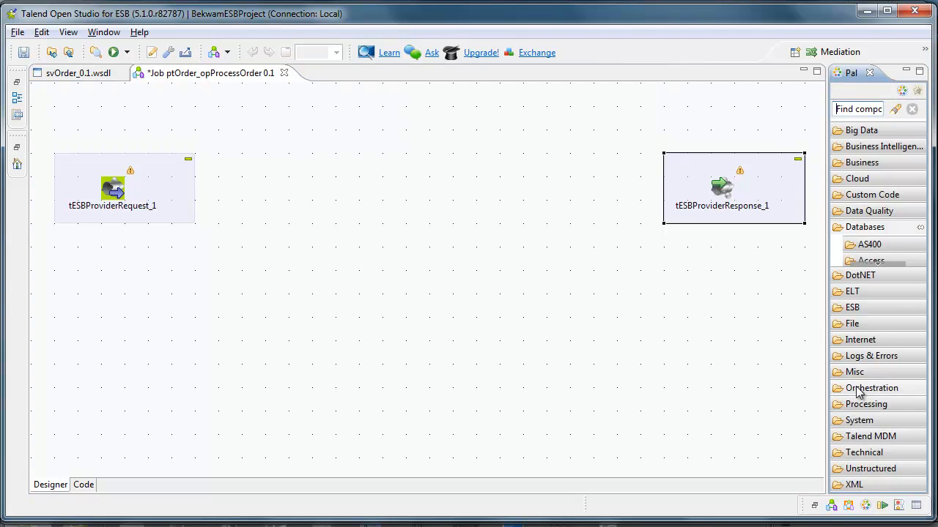
left_click(865, 482)
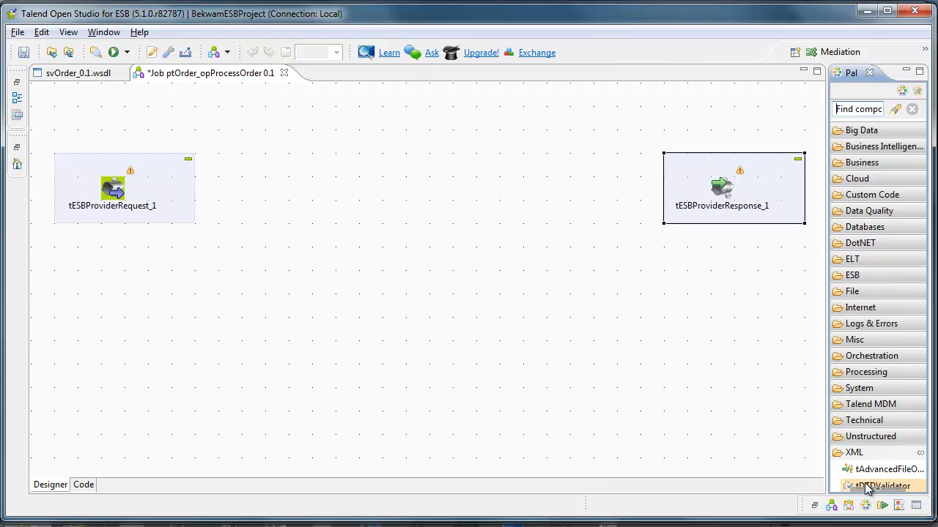
scroll(899, 487, "down", 5)
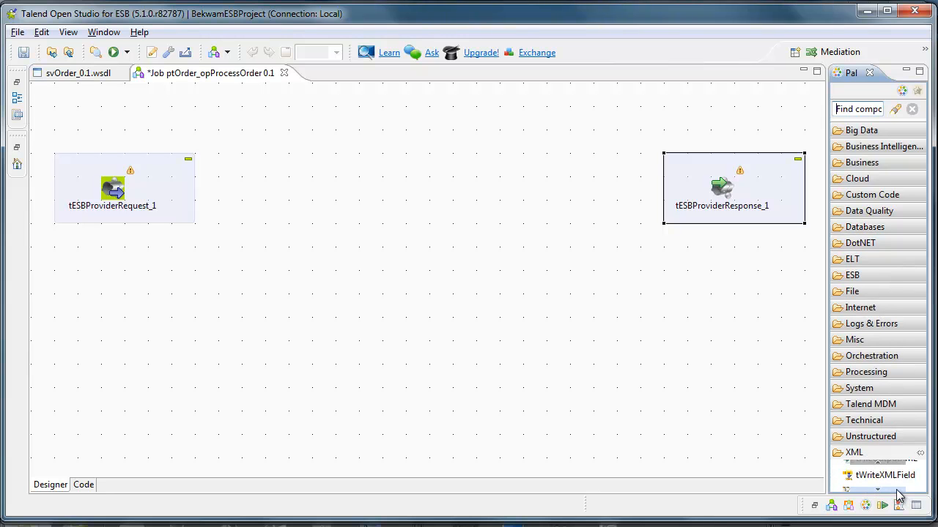
left_click(889, 465)
left_click(891, 466)
left_click(874, 479)
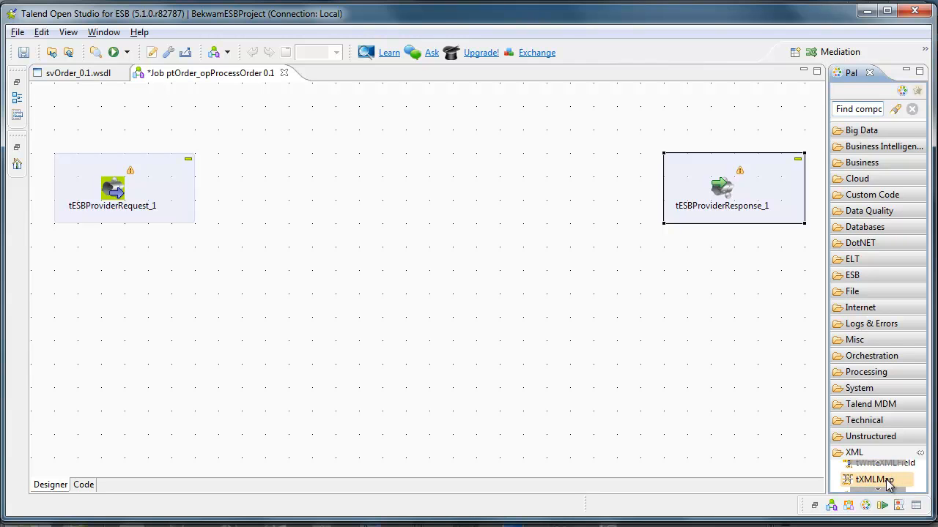
left_click(265, 198)
left_click_drag(592, 194, 617, 196)
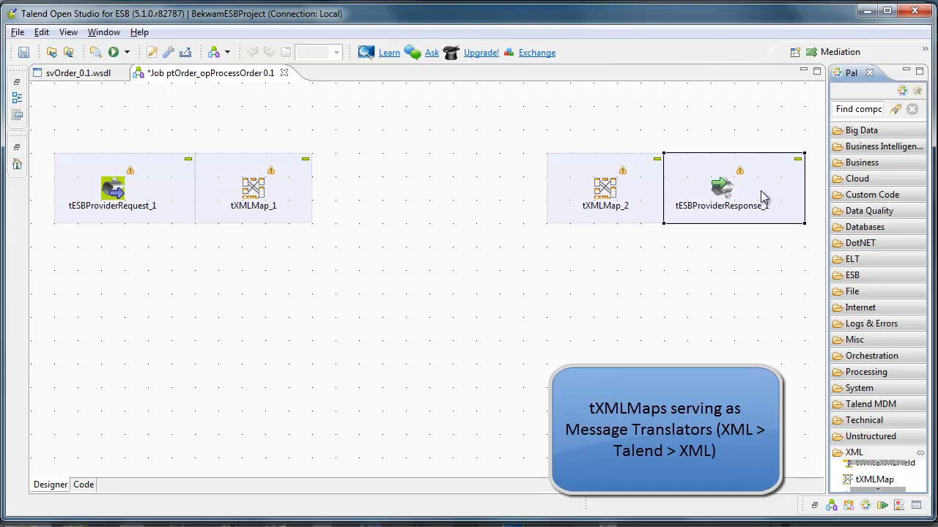
Add a tMSSqlClose component from the MS SQL Server database components below tESBProviderRequest_1.
left_click(890, 227)
scroll(882, 273, "down", 3)
scroll(887, 270, "down", 4)
scroll(886, 269, "down", 5)
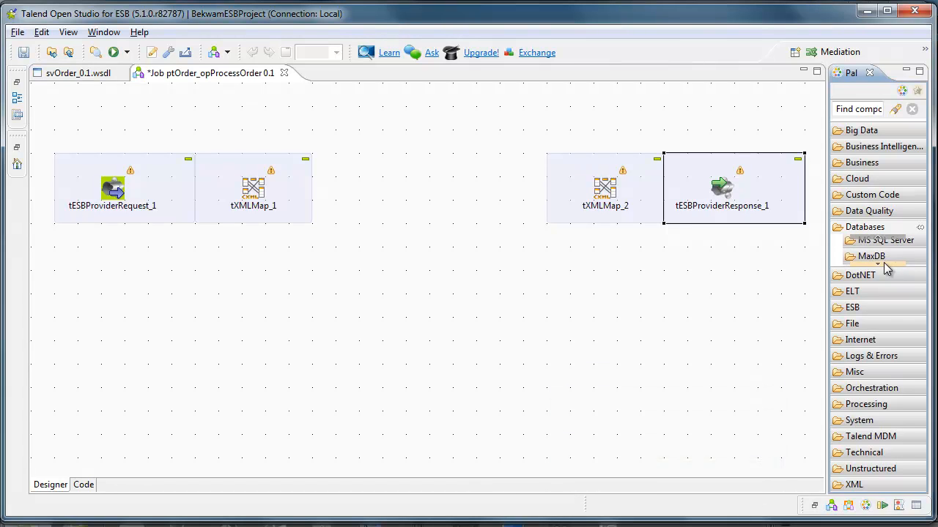
scroll(886, 268, "down", 1)
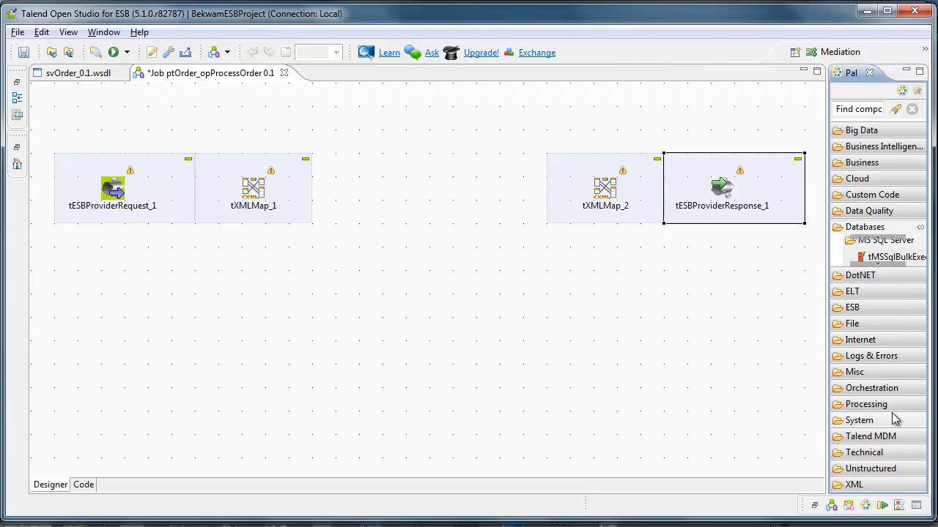
scroll(890, 268, "down", 1)
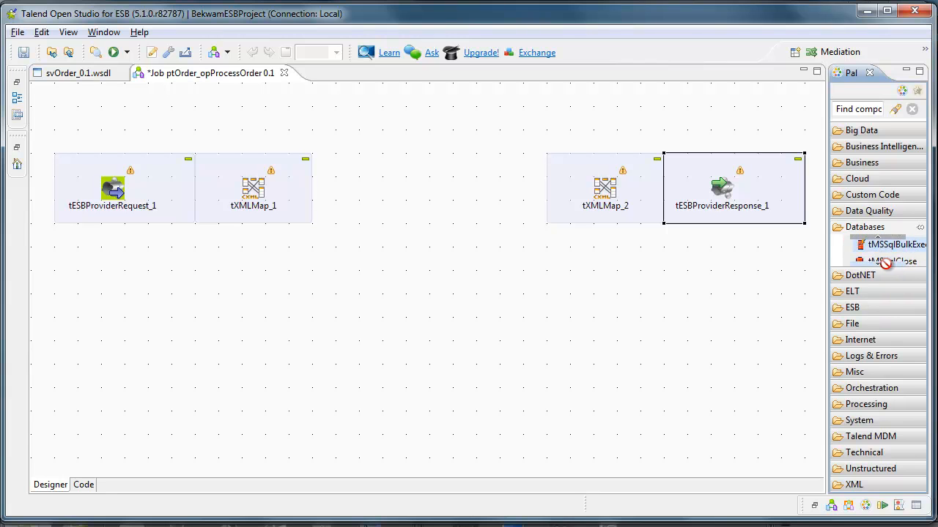
scroll(887, 268, "down", 1)
left_click_drag(888, 248, 115, 289)
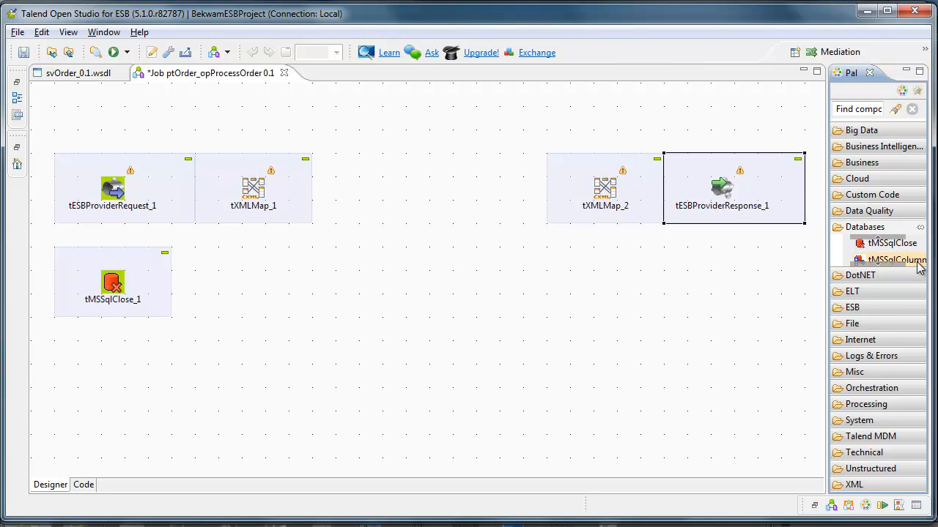
Add a tMSSqlCommit component before tXMLMap_2 and a tMSSqlConnection component above tESBProviderRequest_1.
left_click(843, 273)
left_click(873, 233)
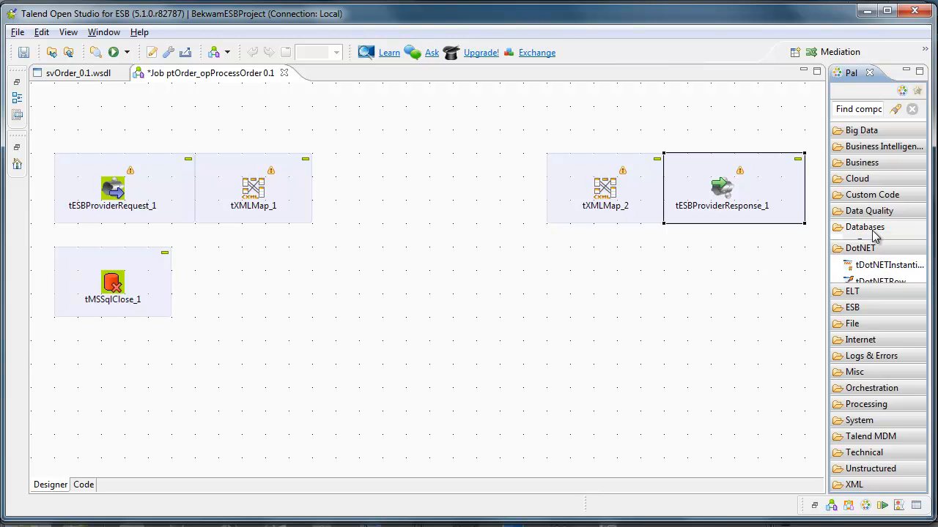
scroll(888, 259, "down", 3)
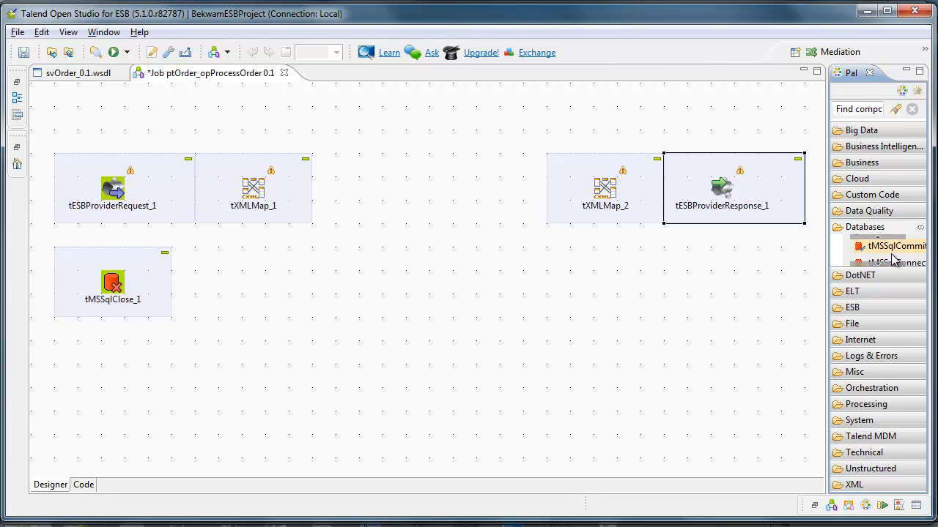
left_click_drag(895, 250, 511, 187)
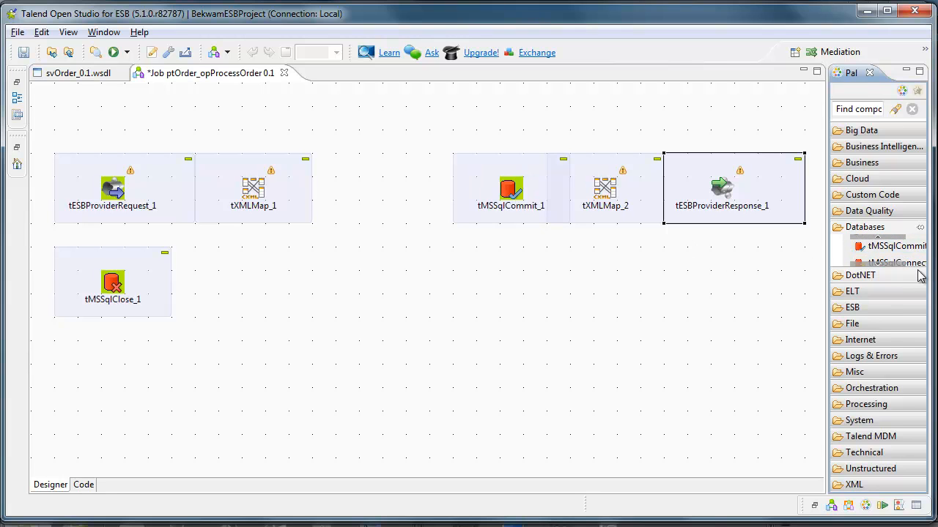
scroll(898, 265, "down", 1)
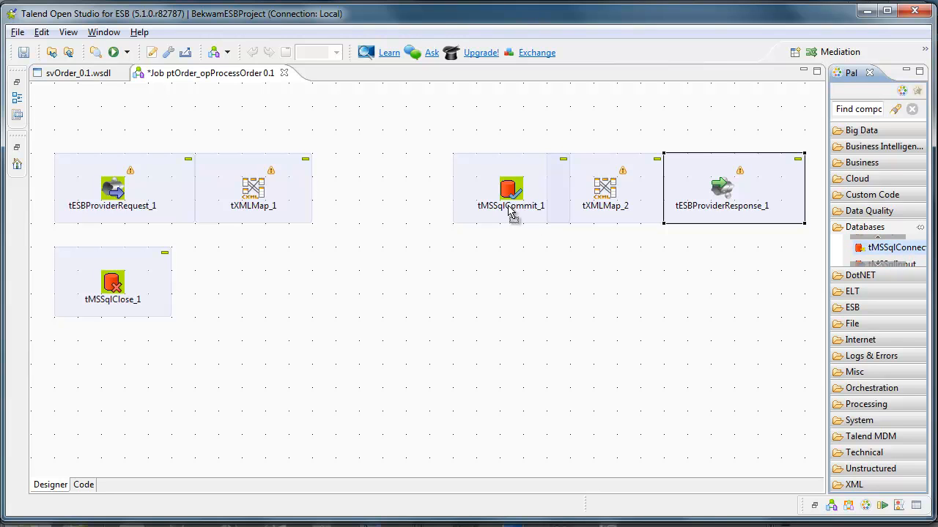
left_click(113, 120)
Add a tMSSqlLastInsertId component before tMSSqlCommit_1 and a tMSSqlOutput component directly after tXMLMap_1.
scroll(900, 268, "down", 1)
left_click(896, 251)
left_click(434, 201)
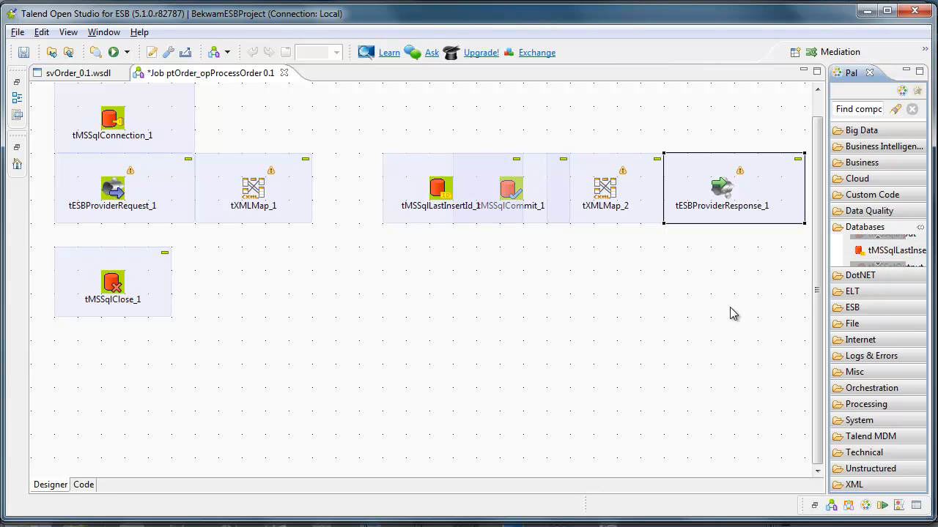
scroll(887, 265, "down", 1)
left_click(888, 252)
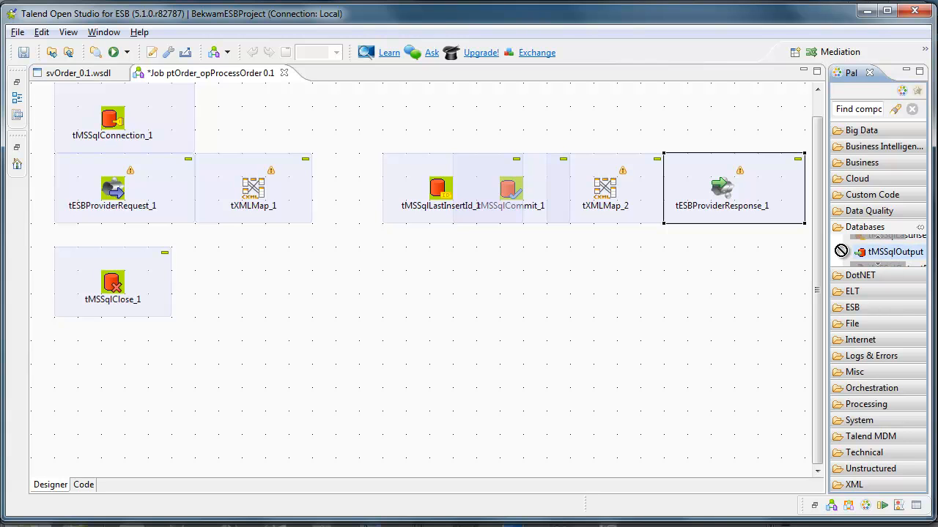
left_click(353, 191)
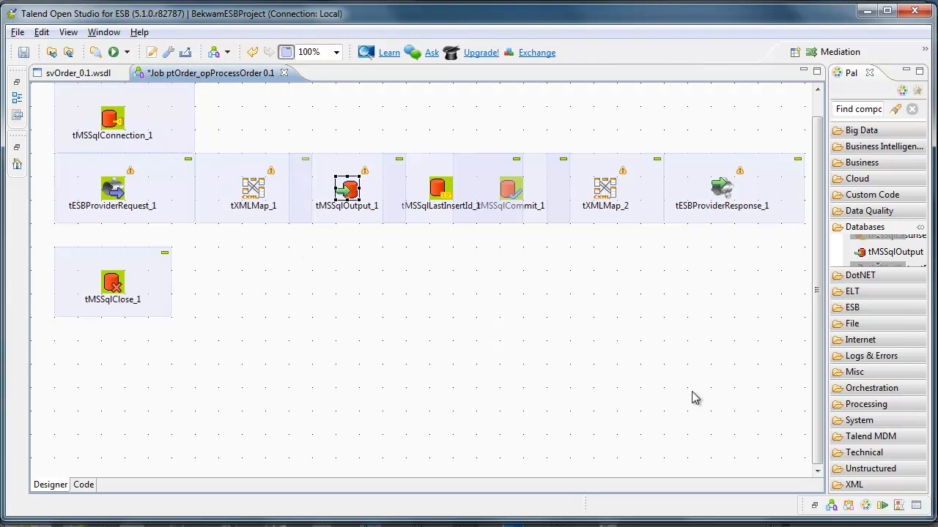
Set tMSSqlConnection_1's property type to Repository using the MSSQLConnection 0.1 database connection, and check its advanced settings.
left_click(815, 505)
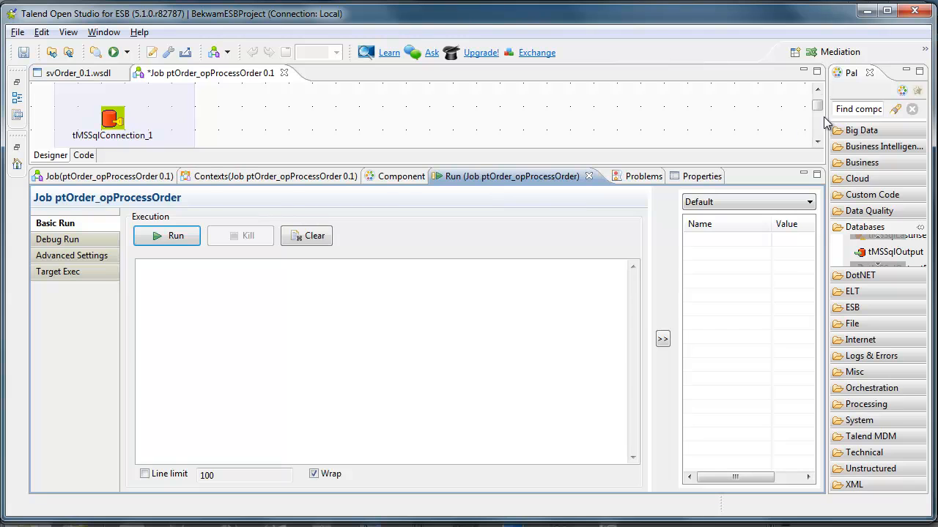
left_click(403, 177)
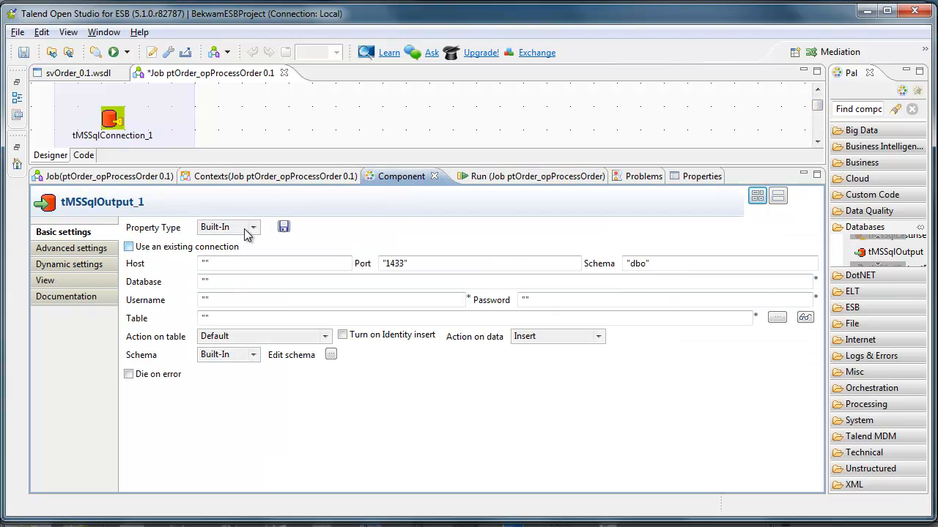
left_click(111, 119)
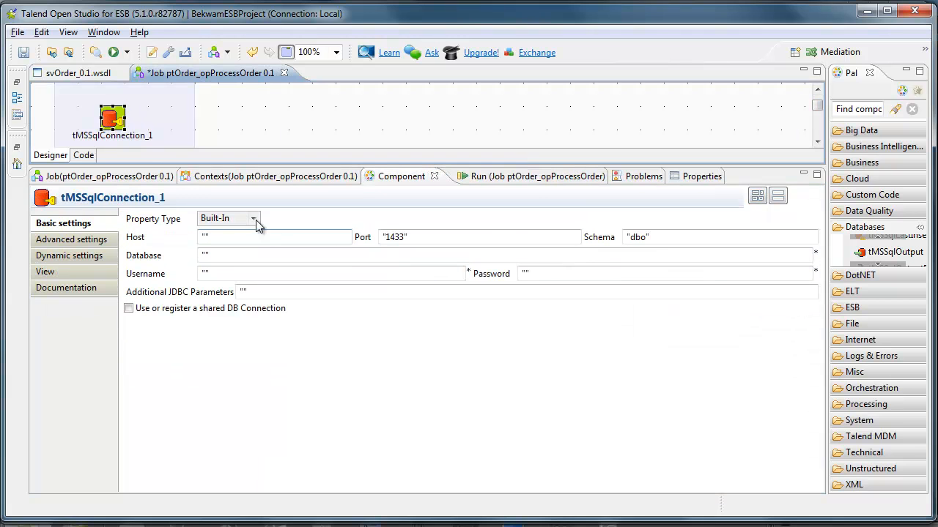
left_click(253, 218)
left_click(247, 245)
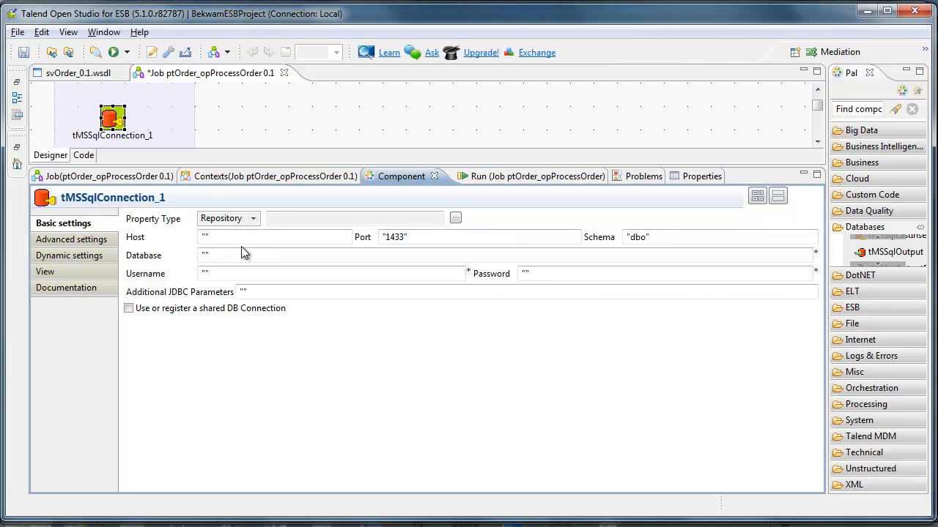
left_click(450, 219)
left_click(365, 82)
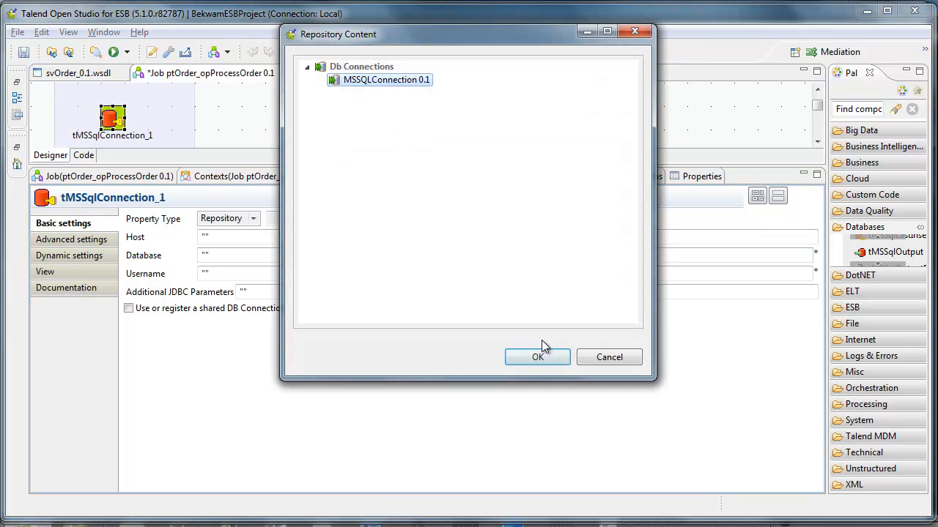
left_click(542, 357)
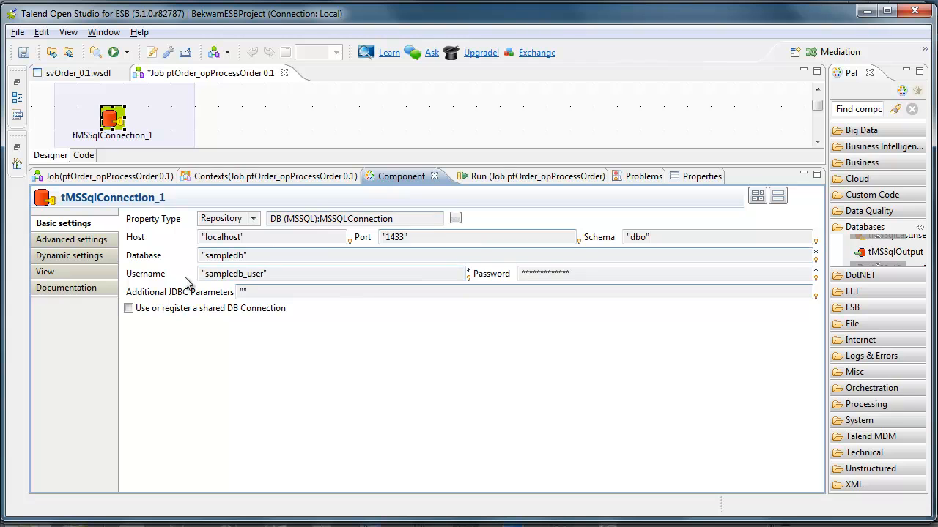
left_click(83, 240)
left_click(86, 223)
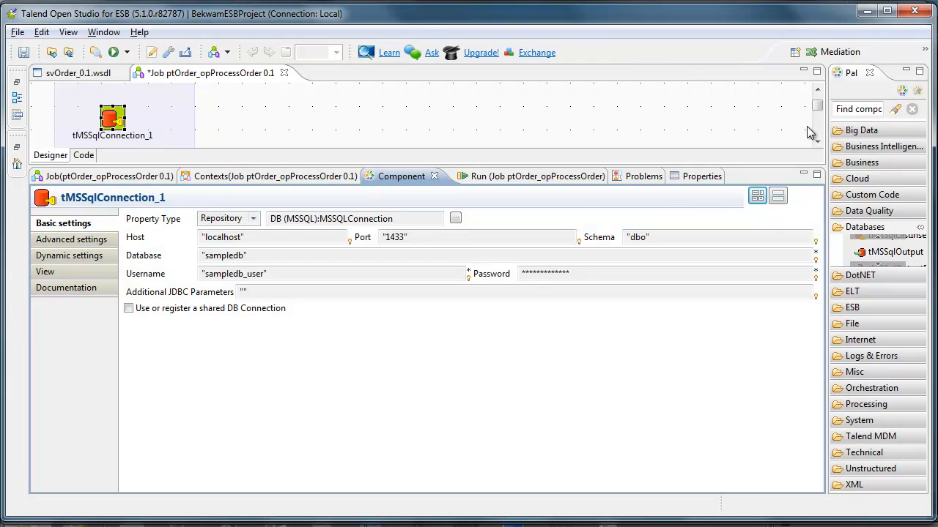
left_click(804, 176)
Link tMSSqlConnection_1 to tESBProviderRequest_1 with an OnSubjobOk trigger.
right_click(116, 126)
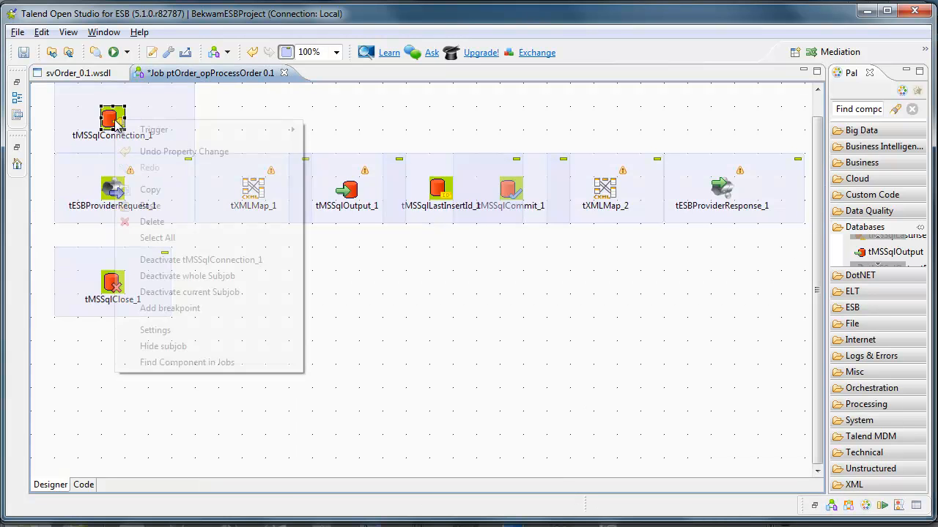
mouse_move(136, 130)
left_click(356, 128)
left_click(116, 190)
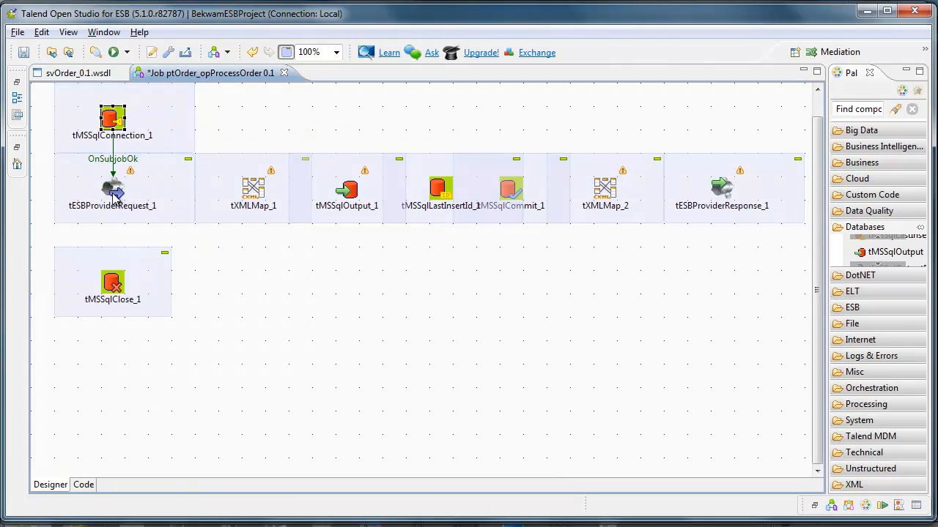
Link tESBProviderRequest_1 to tMSSqlClose_1 with an OnSubjobOk trigger and check which connection the close component uses.
right_click(113, 192)
mouse_move(154, 203)
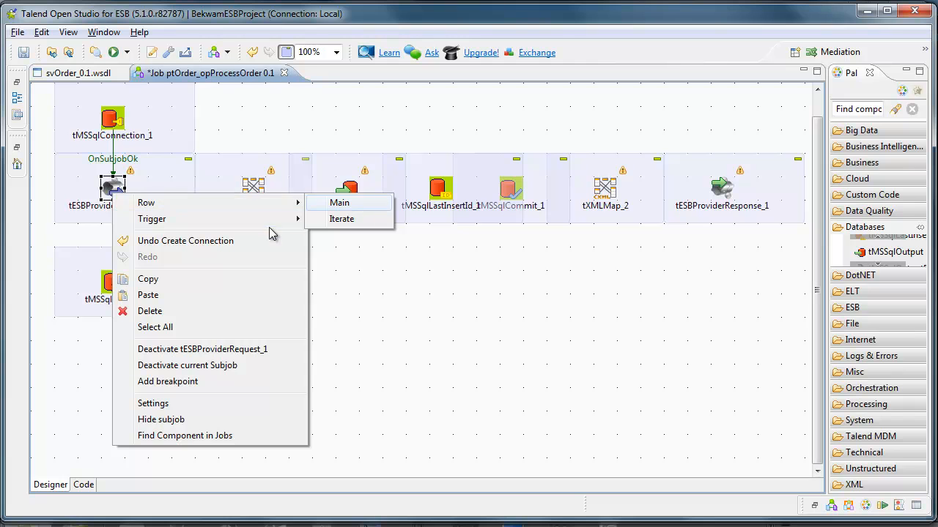
mouse_move(176, 219)
left_click(344, 219)
left_click(116, 291)
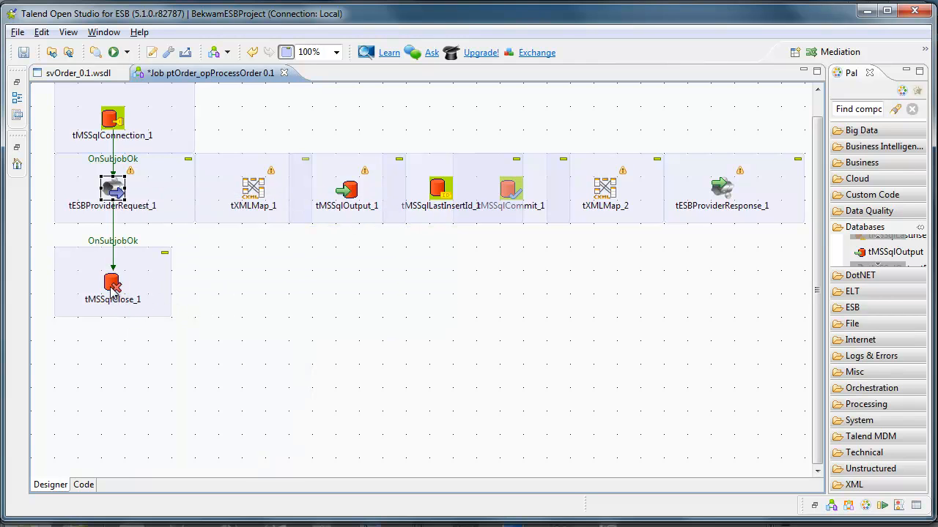
left_click(815, 506)
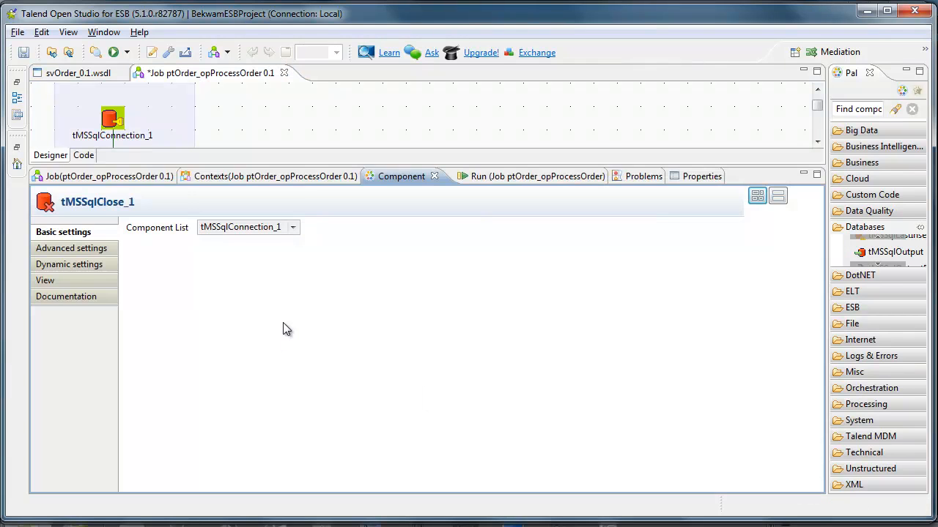
left_click(803, 175)
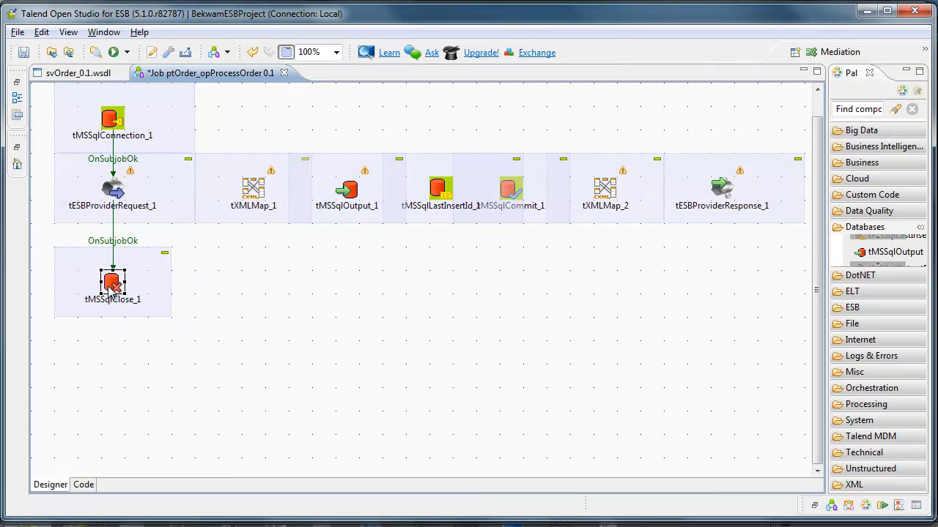
Link tESBProviderRequest_1 to tXMLMap_1 with a main row.
right_click(117, 192)
mouse_move(154, 197)
left_click(341, 197)
left_click(253, 191)
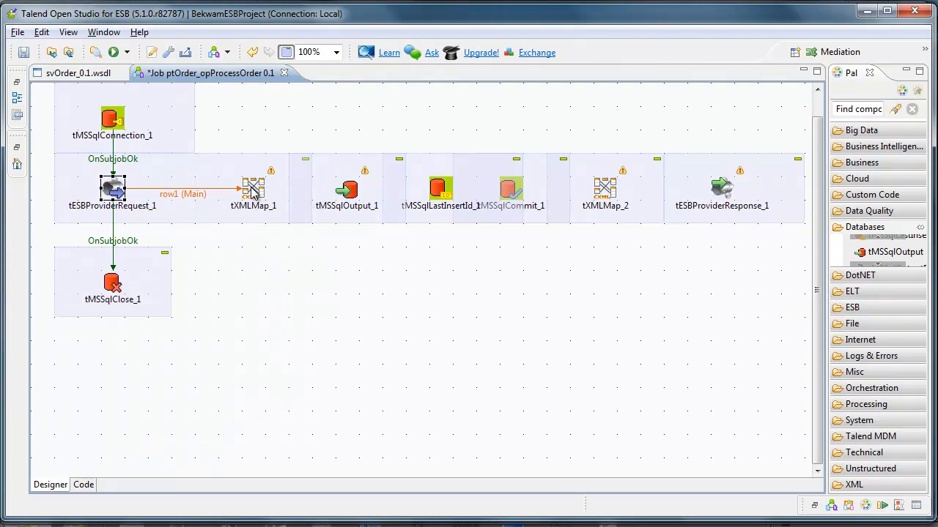
Make tMSSqlOutput_1 use the existing connection tMSSqlConnection_1 and the CustomerOrder repository schema from MSSQLConnection 0.1.
left_click(359, 197)
left_click(814, 506)
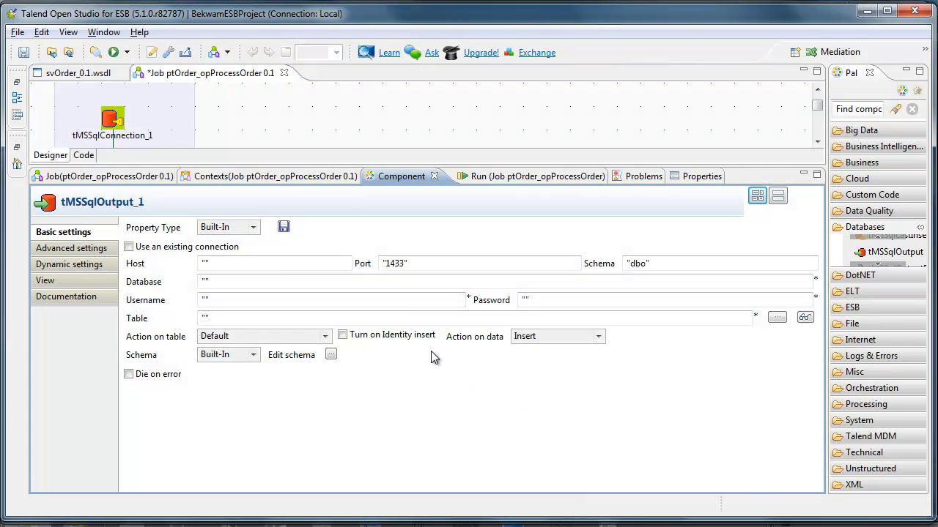
left_click(130, 247)
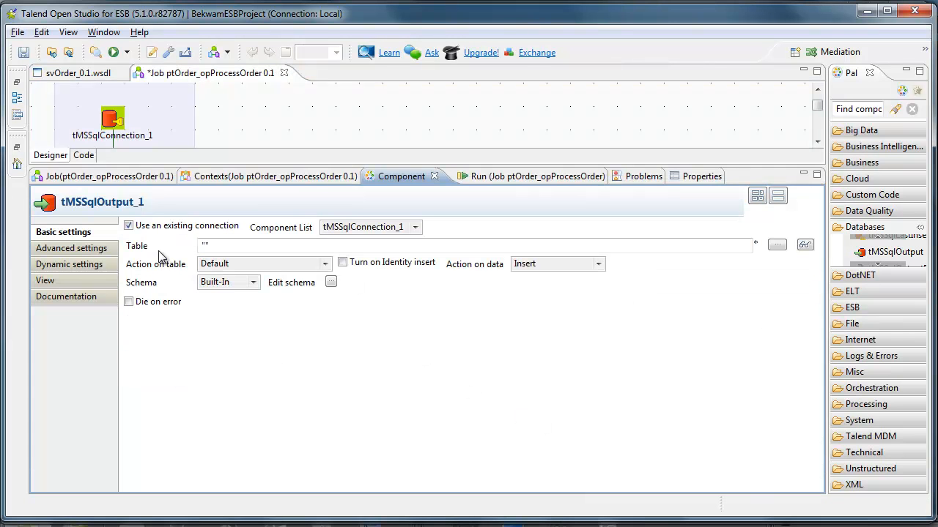
left_click(253, 283)
left_click(245, 305)
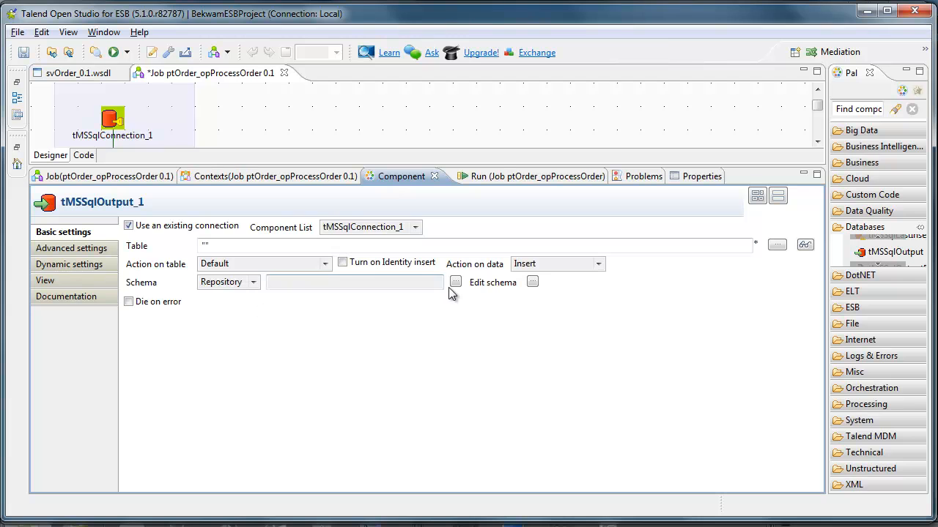
left_click(455, 283)
left_click(404, 135)
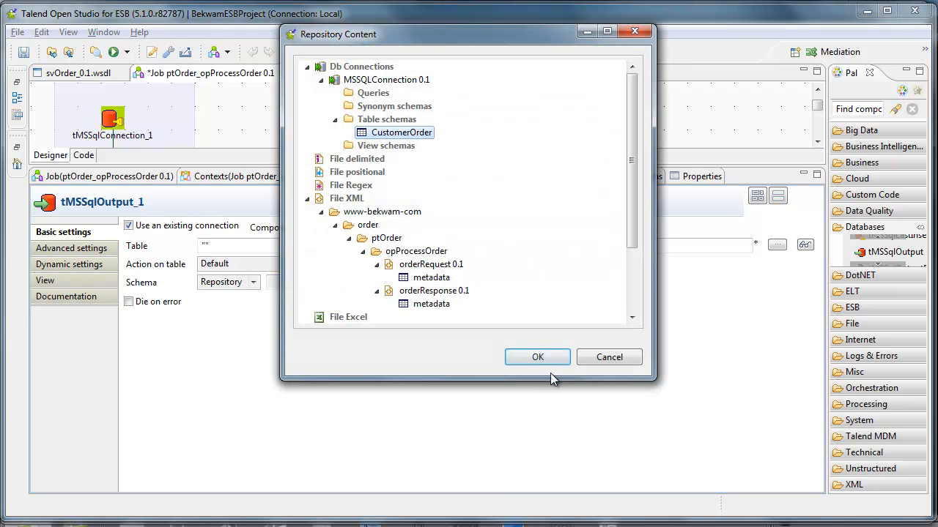
left_click(551, 361)
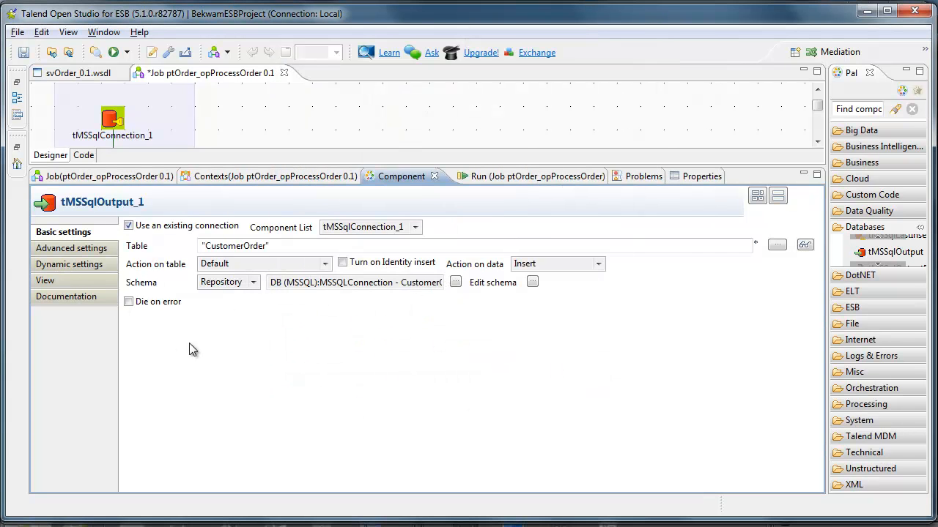
Disable tMSSqlOutput_1's batch size and enable field options, making customerOrderId the update and deletion key, neither updatable nor insertable.
left_click(66, 248)
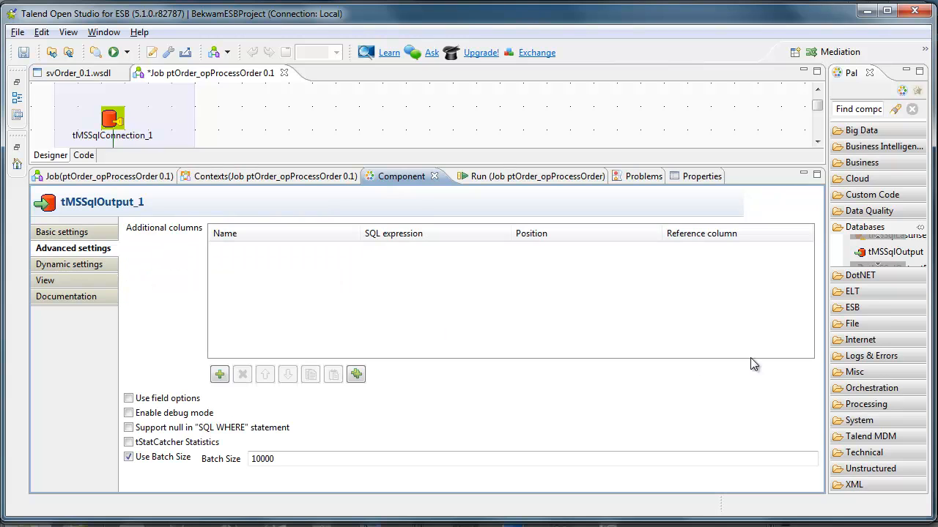
left_click(129, 459)
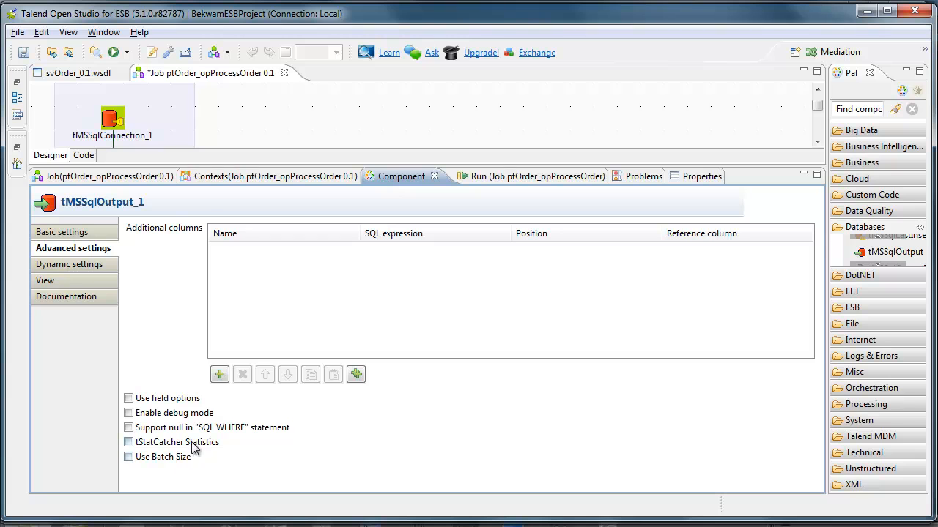
left_click(129, 400)
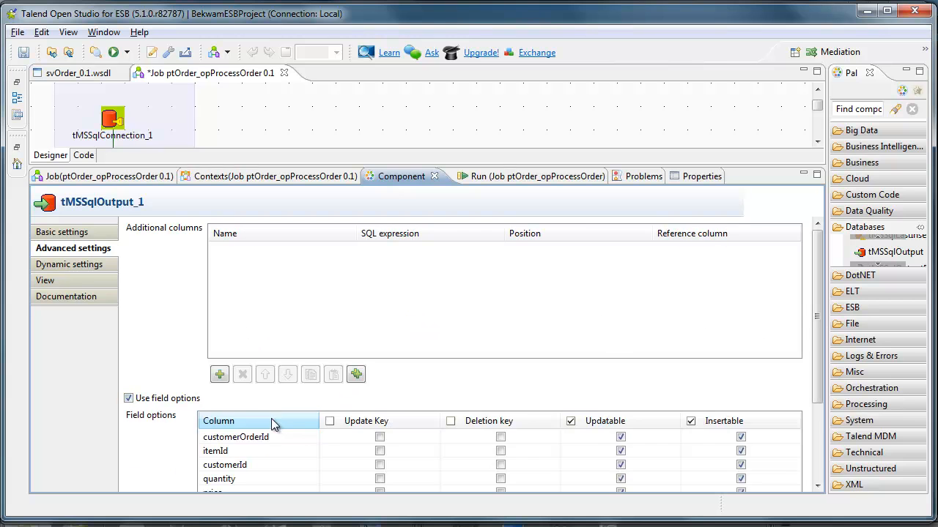
left_click(380, 433)
left_click(500, 433)
left_click(621, 433)
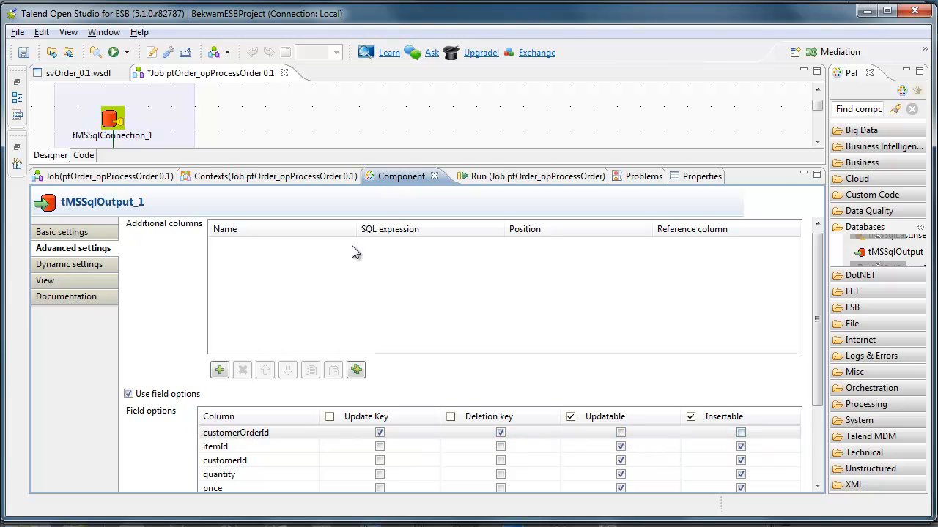
left_click(72, 232)
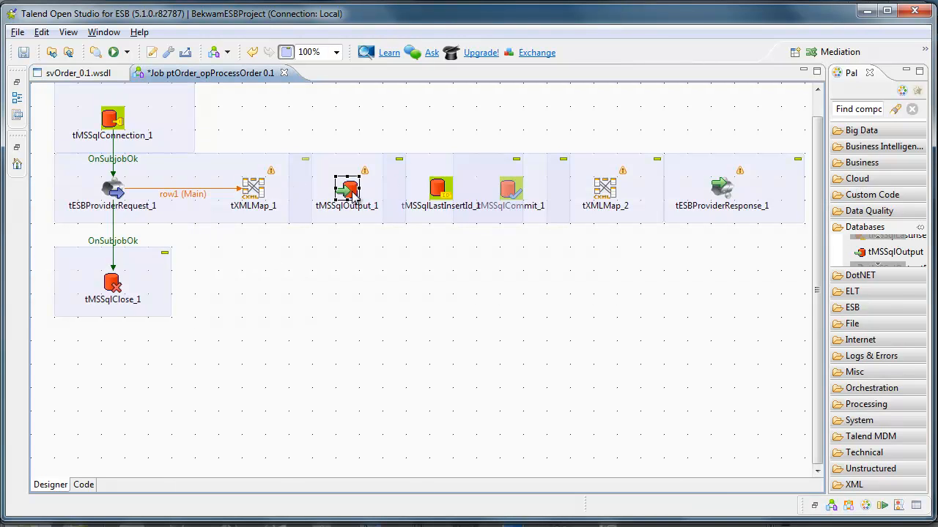
Link tXMLMap_1 to tMSSqlOutput_1 with a new output named ORDER that takes the target component's schema.
right_click(253, 192)
mouse_move(308, 139)
left_click(498, 202)
left_click(350, 192)
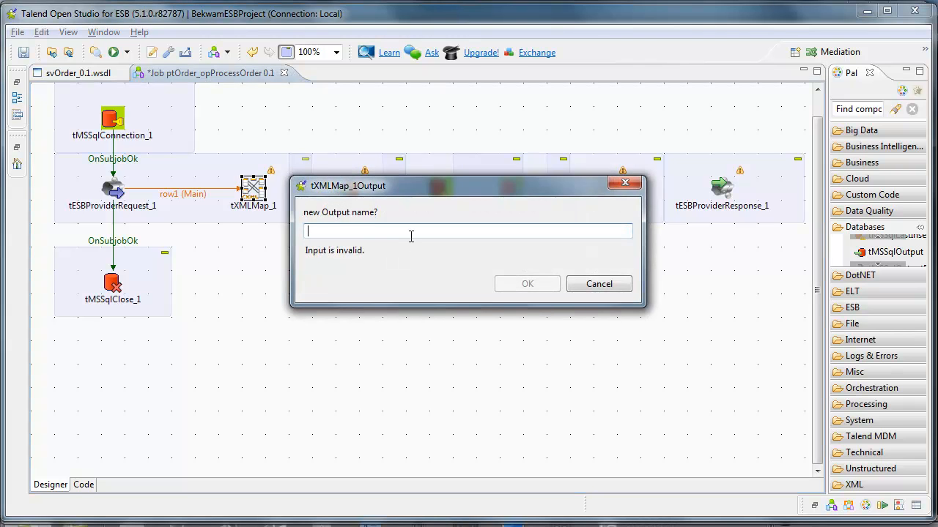
type("ORDER")
key("Return")
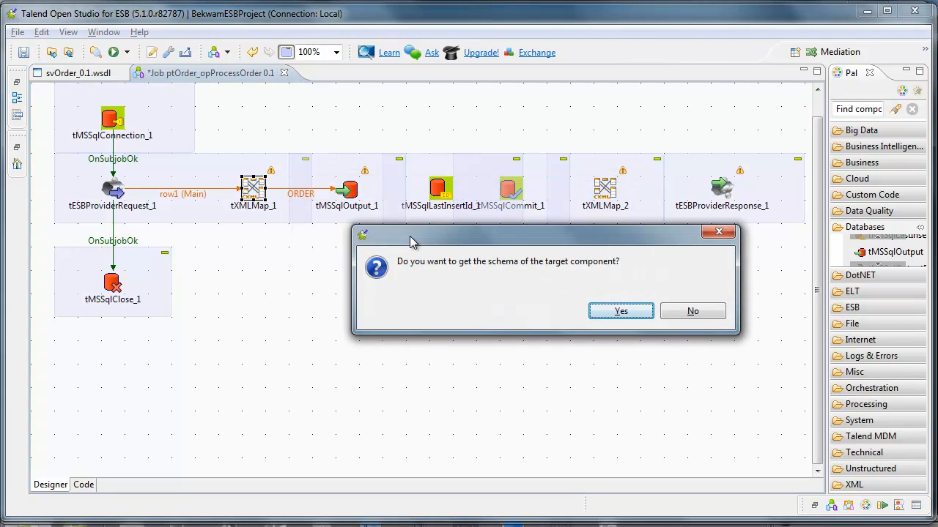
left_click(614, 311)
Link tMSSqlOutput_1 to tMSSqlLastInsertId_1 with a main row.
right_click(352, 192)
mouse_move(388, 193)
left_click(578, 193)
left_click(444, 196)
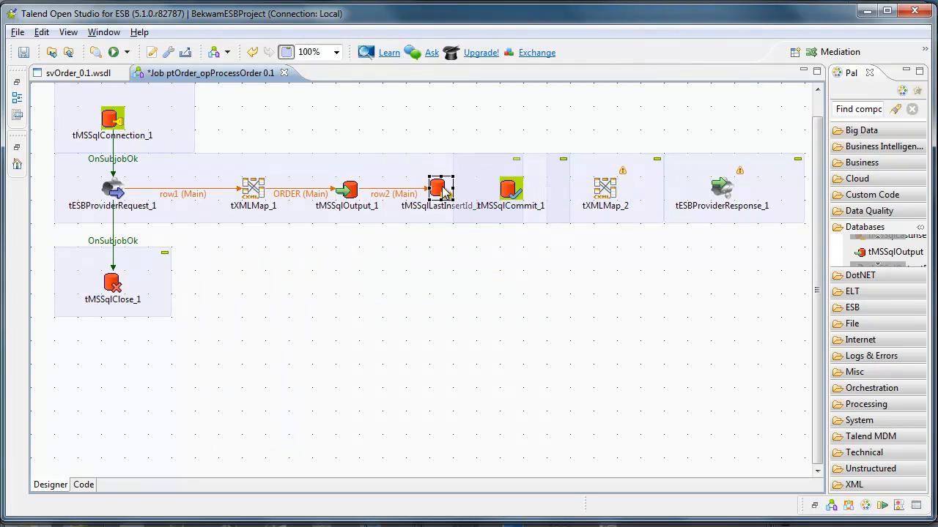
Link tMSSqlLastInsertId_1 to tMSSqlCommit_1 with a main row.
right_click(443, 189)
mouse_move(513, 196)
left_click(705, 200)
left_click(513, 192)
Toggle the checkbox option in tMSSqlCommit_1's basic settings.
left_click(511, 192)
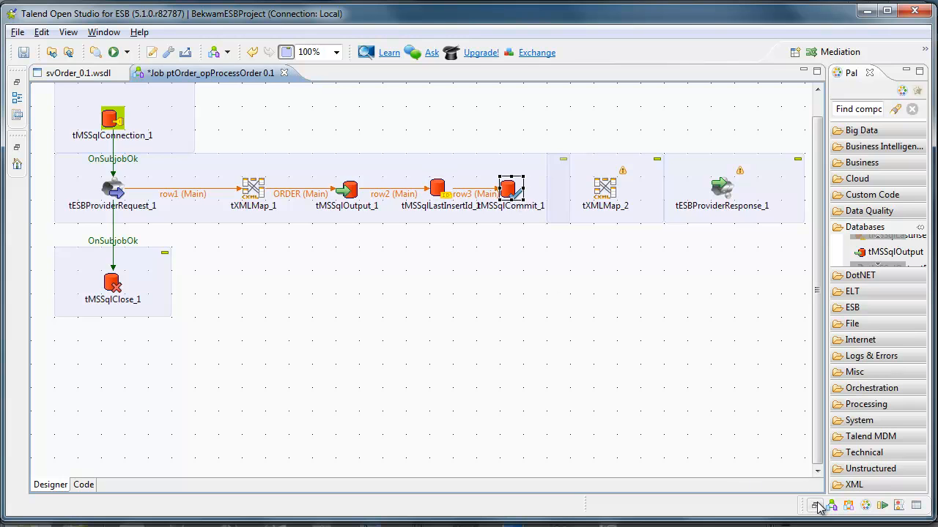
left_click(815, 506)
left_click(128, 244)
left_click(805, 176)
Link tMSSqlCommit_1 to tXMLMap_2 with a main row.
right_click(511, 192)
mouse_move(546, 200)
left_click(732, 201)
left_click(607, 192)
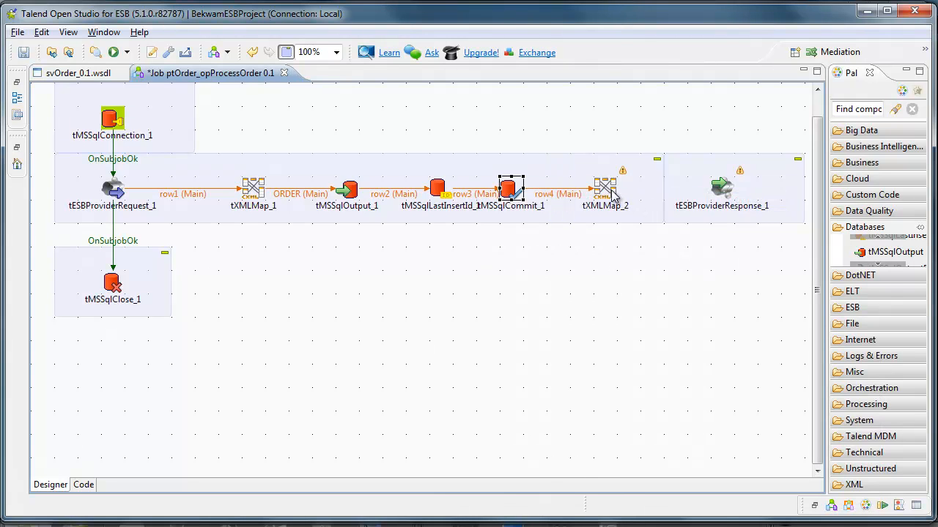
Link tXMLMap_2 to tESBProviderResponse_1 with a new output named RESP that takes the target component's schema.
right_click(609, 189)
mouse_move(650, 201)
left_click(871, 198)
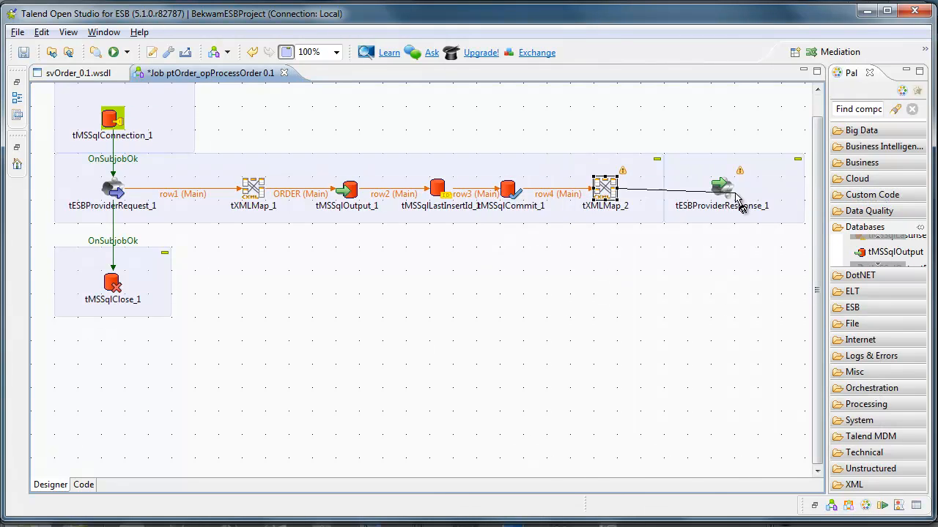
left_click(721, 188)
type("RESP")
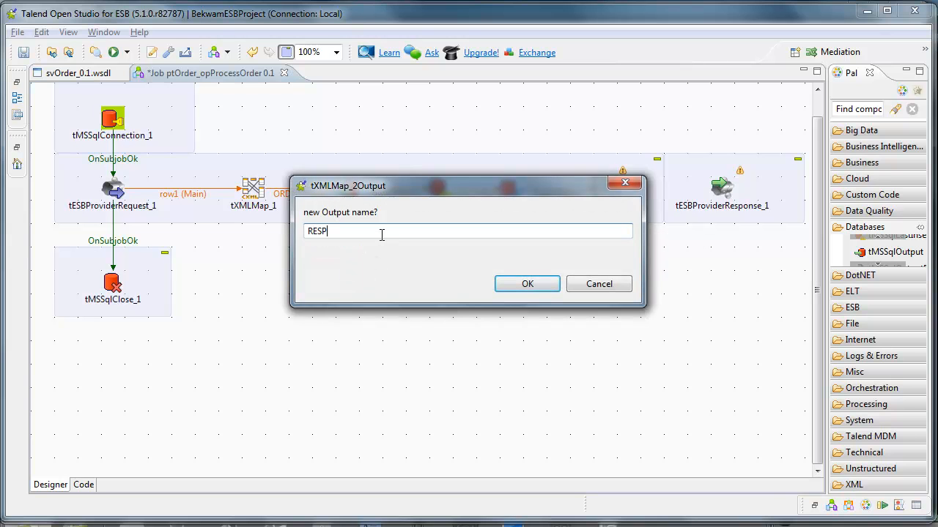
left_click(524, 286)
left_click(633, 329)
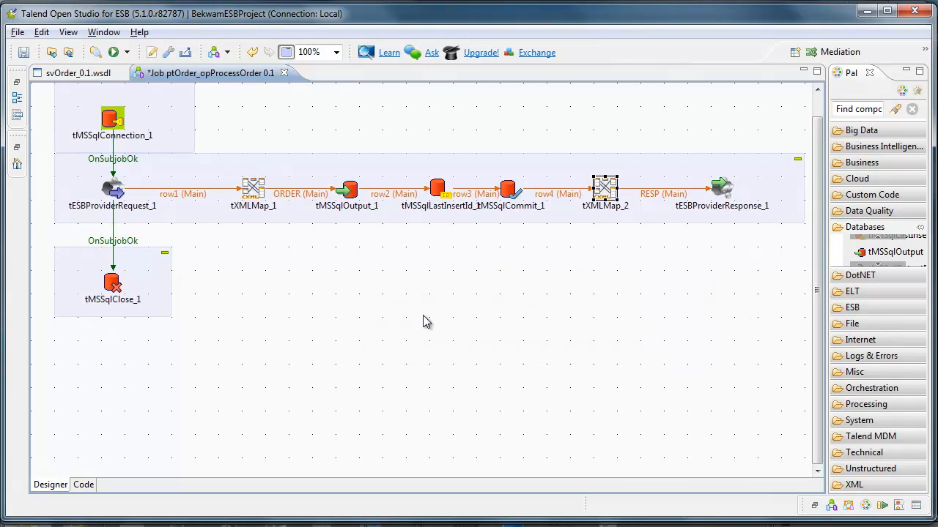
Open tXMLMap_1's mapping and import the orderRequest 0.1 structure from the repository into row1's payload.
left_click(239, 242)
double_click(251, 191)
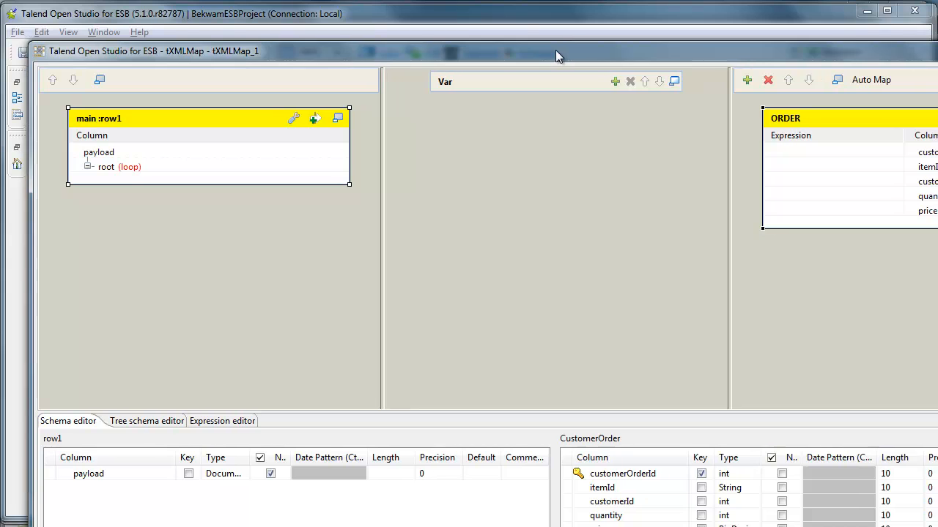
left_click_drag(556, 52, 537, 25)
right_click(182, 124)
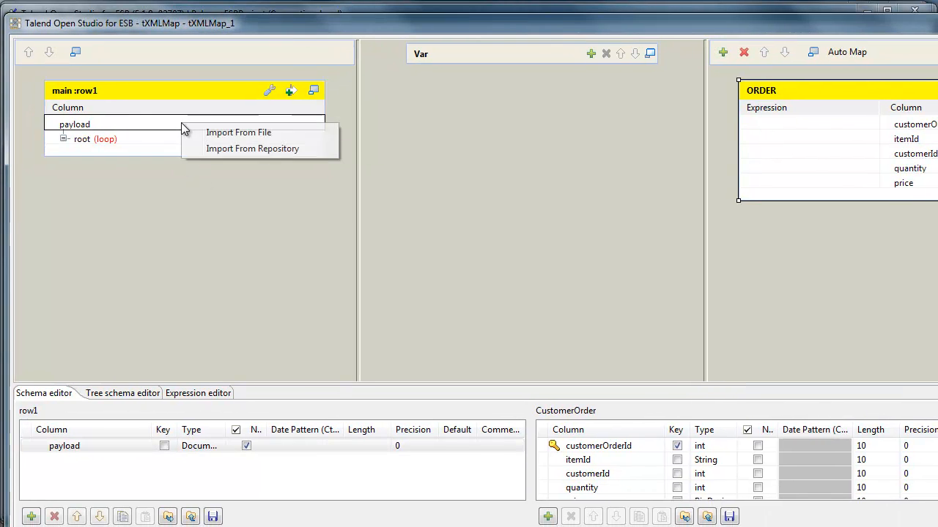
left_click(252, 149)
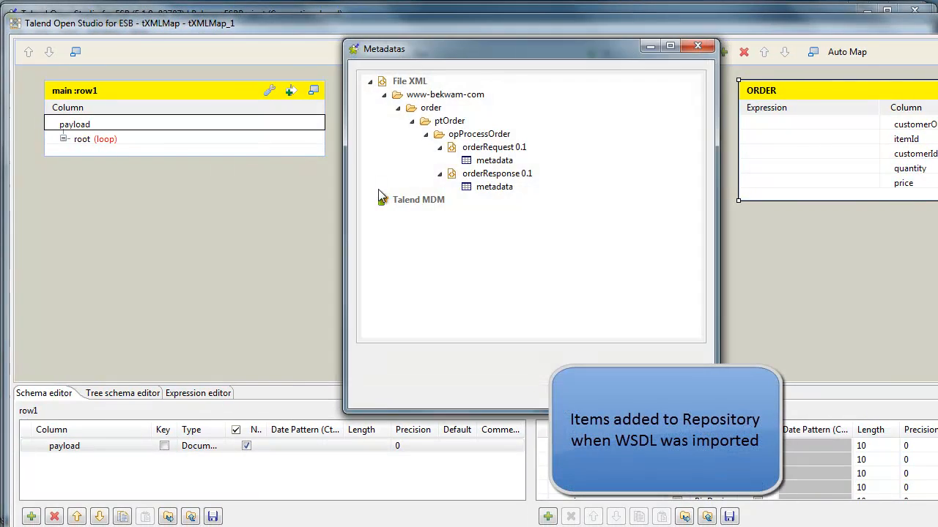
left_click(501, 150)
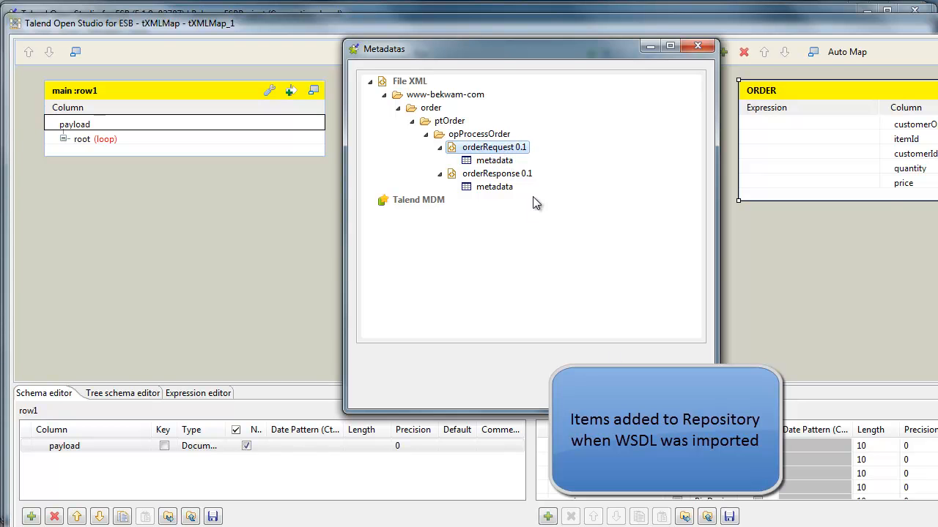
left_click(611, 392)
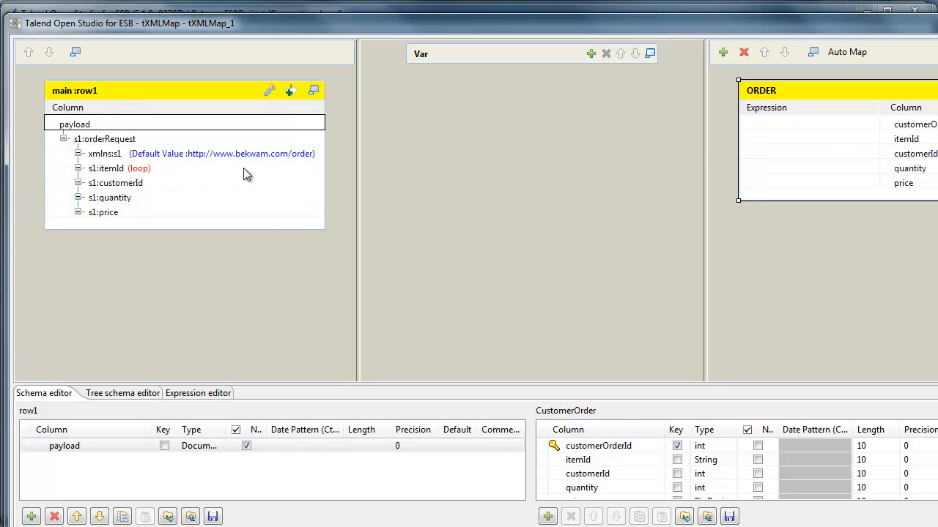
Map s1:itemId, s1:customerId, s1:quantity and s1:price from the payload to the matching columns of the ORDER output.
left_click_drag(264, 172, 791, 139)
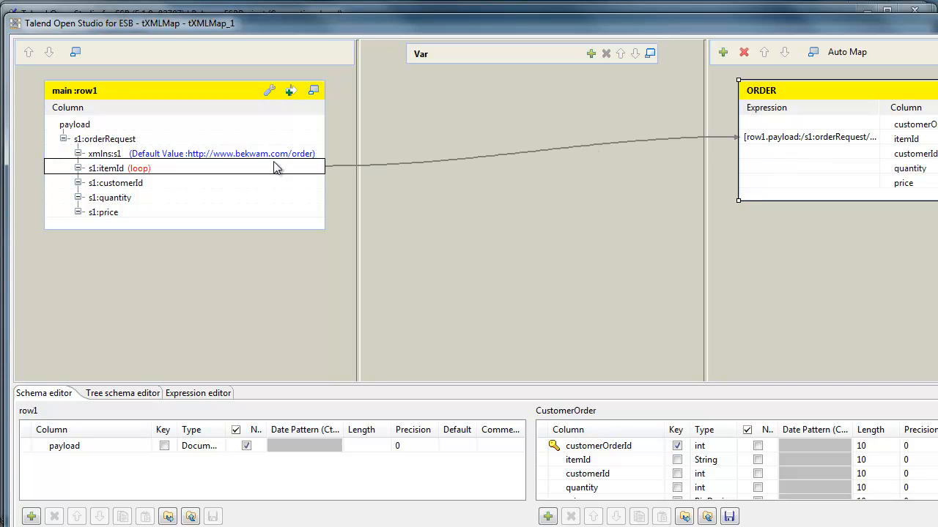
left_click_drag(290, 190, 769, 152)
left_click_drag(244, 213, 760, 170)
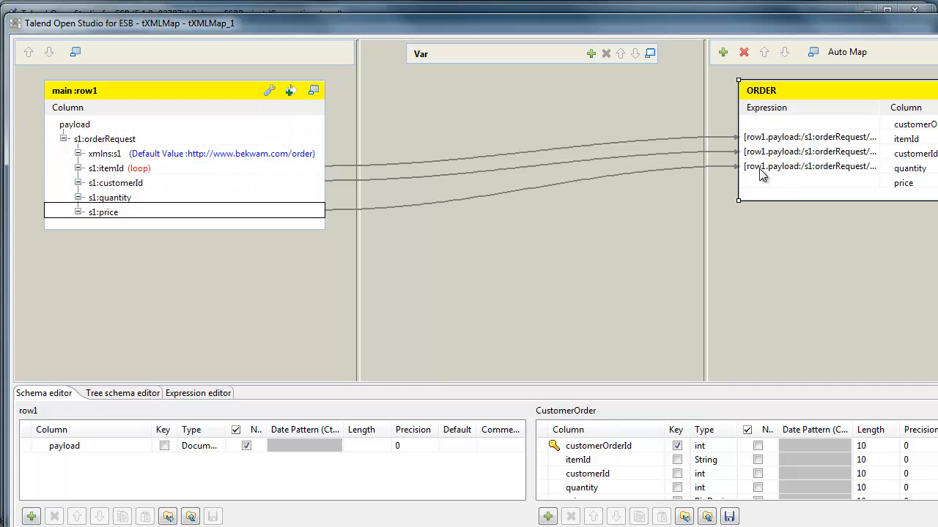
left_click(822, 169)
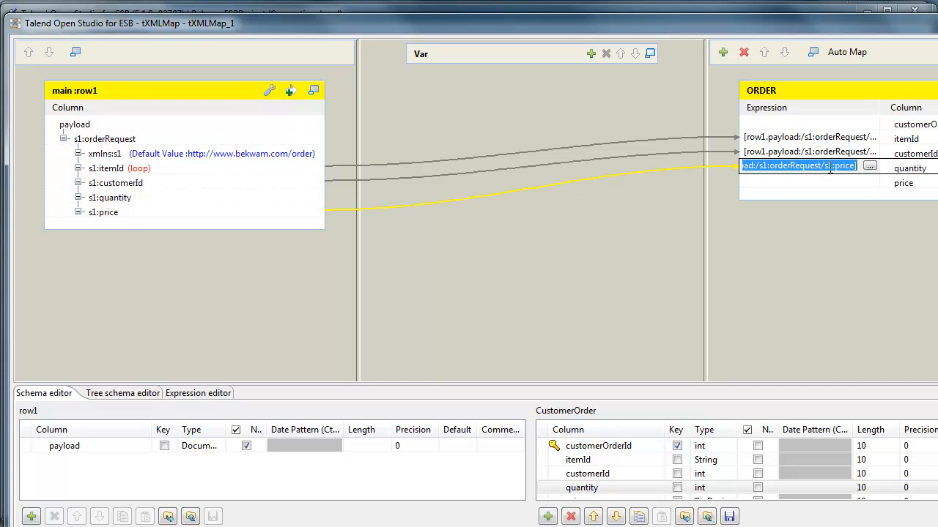
key("ctrl+x")
left_click(824, 180)
key("ctrl+v")
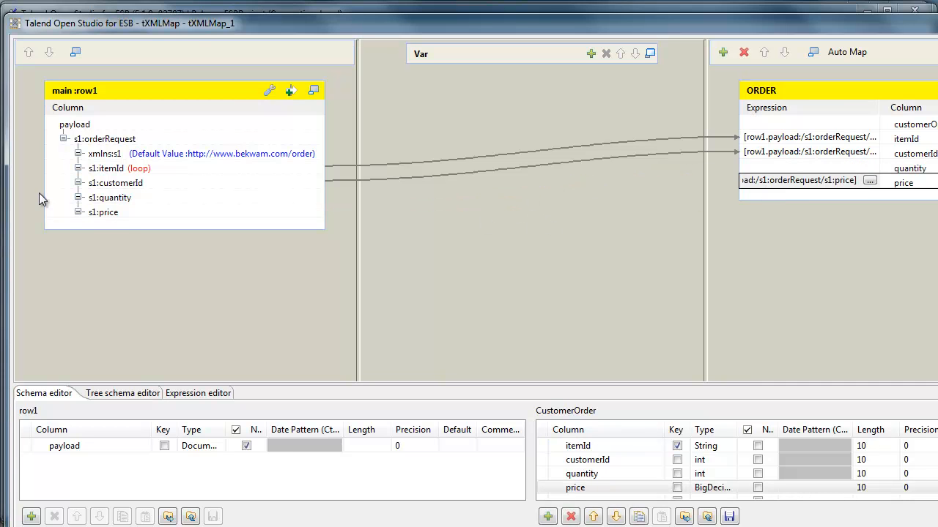
left_click_drag(113, 203, 775, 168)
Convert ORDER's customerId expression to an integer by wrapping [row1.payload:/s1:orderRequest/s1:customerId] in new Integer().
left_click(889, 141)
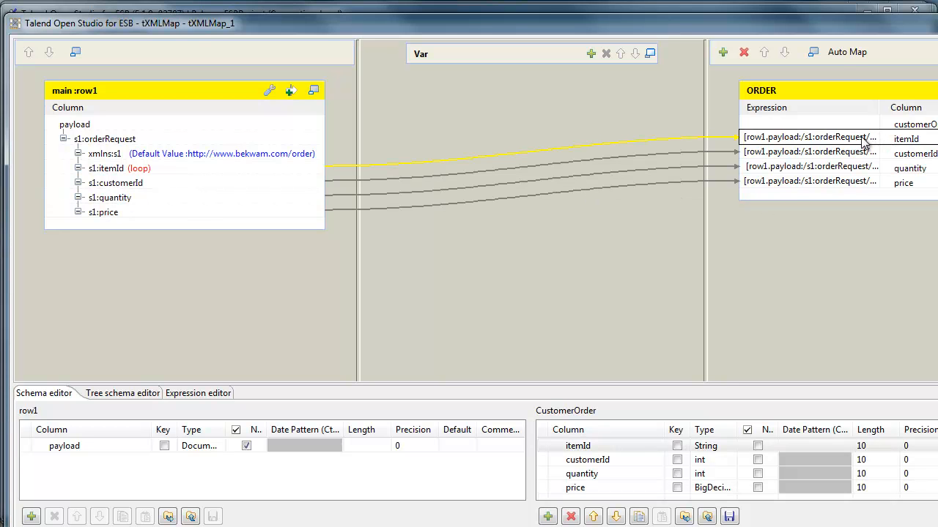
left_click(865, 139)
left_click(843, 153)
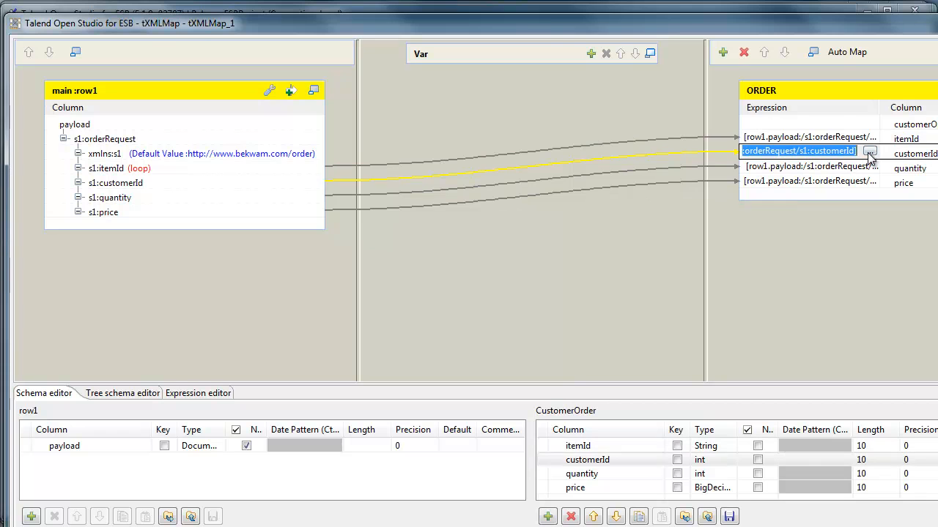
left_click(869, 152)
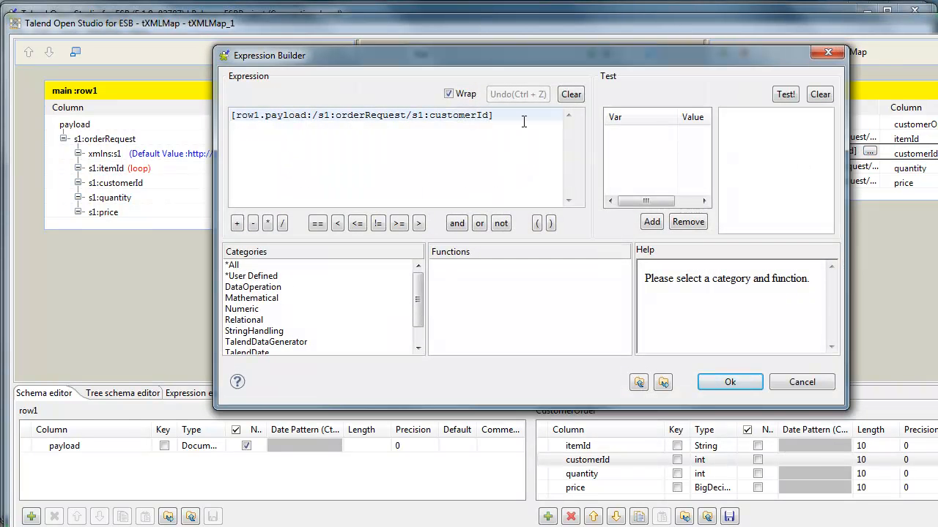
type("new Integer(")
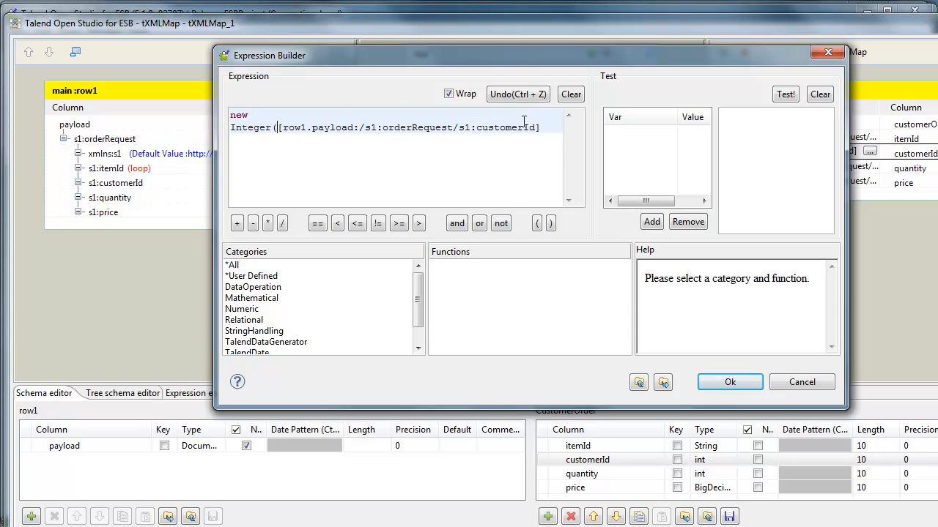
left_click(730, 381)
Convert ORDER's quantity expression to an integer by wrapping [row1.payload:/s1:orderRequest/s1:quantity] in new Integer().
left_click(865, 167)
left_click(870, 167)
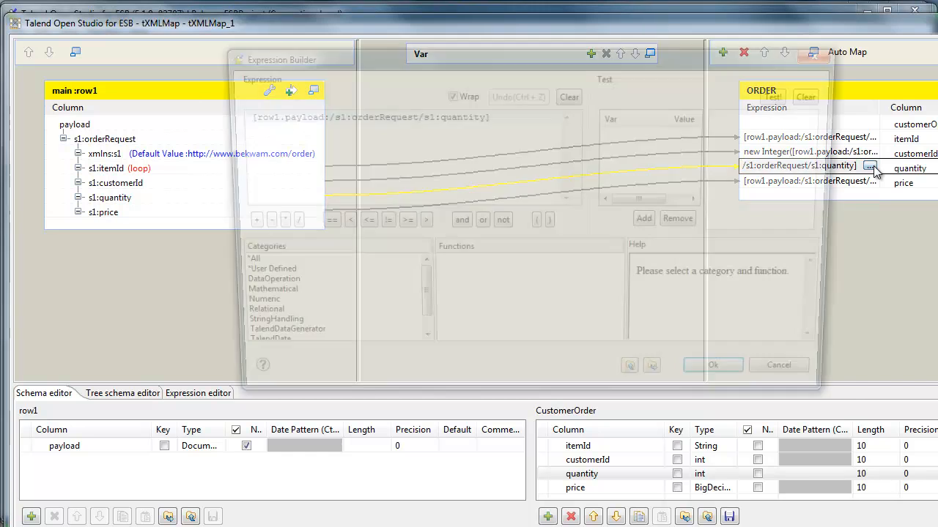
type("new Integer( ")
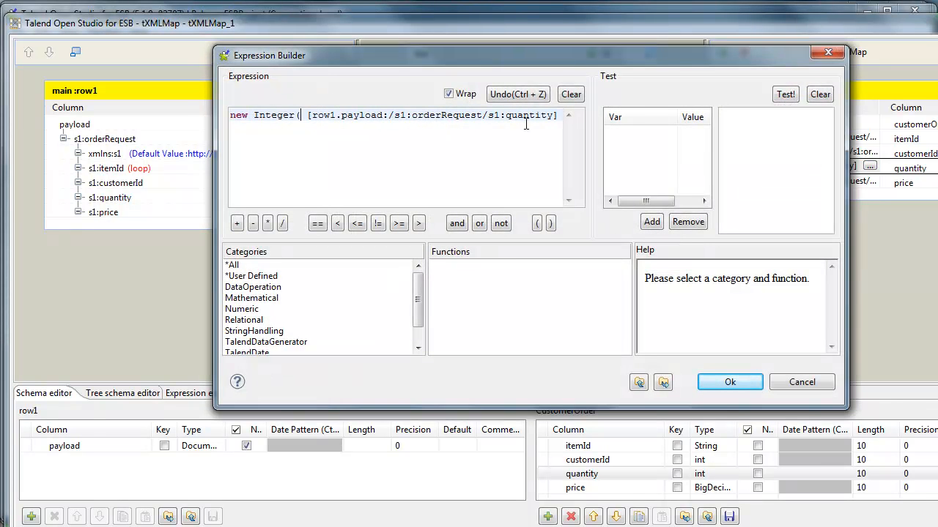
type(")")
left_click(729, 389)
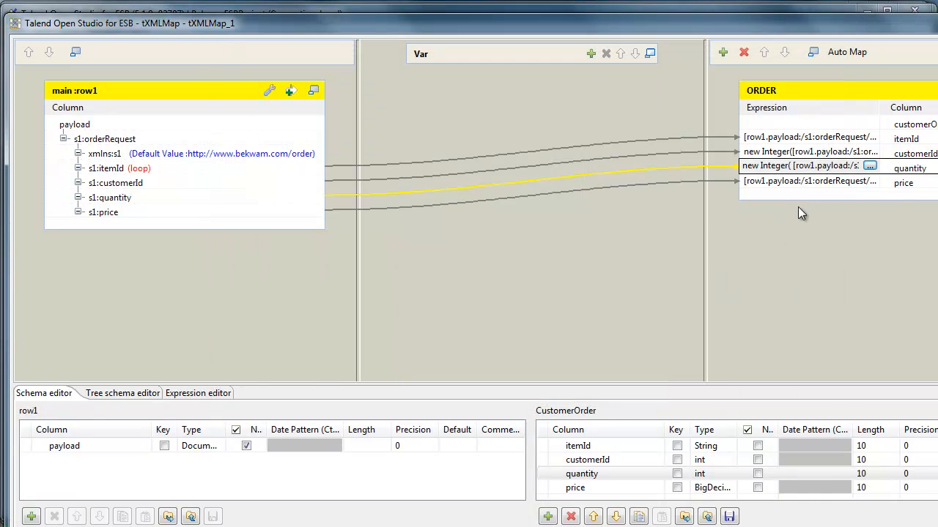
Convert ORDER's price expression to a decimal by wrapping [row1.payload:/s1:orderRequest/s1:price] in new BigDecimal(), and confirm the tXMLMap_1 mapping.
left_click(842, 181)
left_click(869, 181)
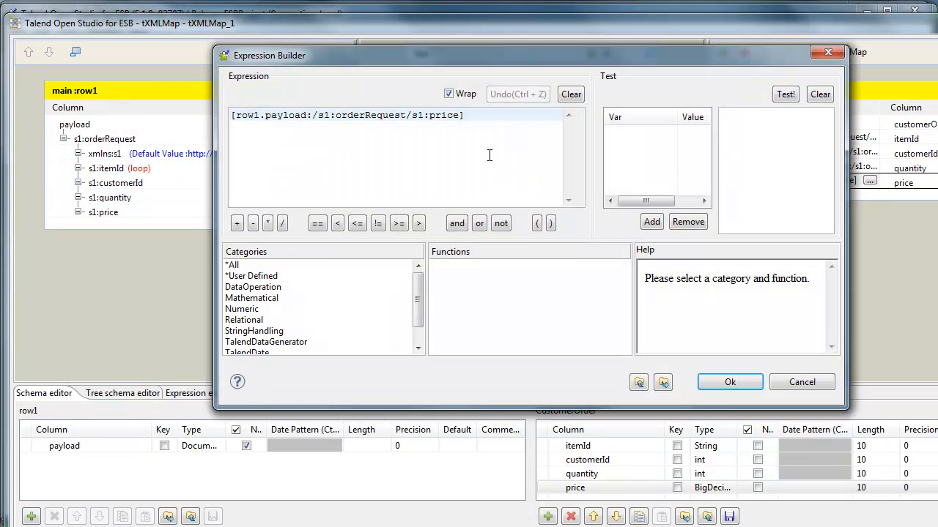
type("BigDecimal(")
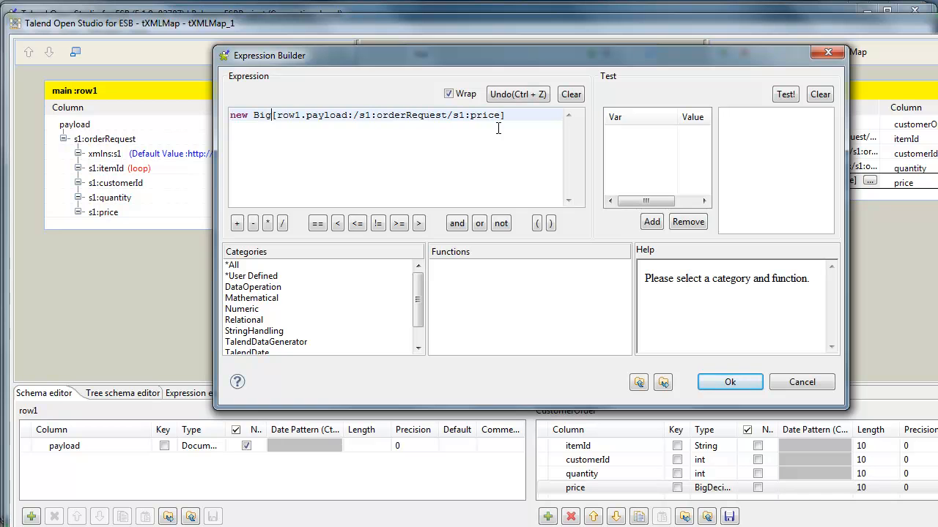
type(")")
left_click(713, 380)
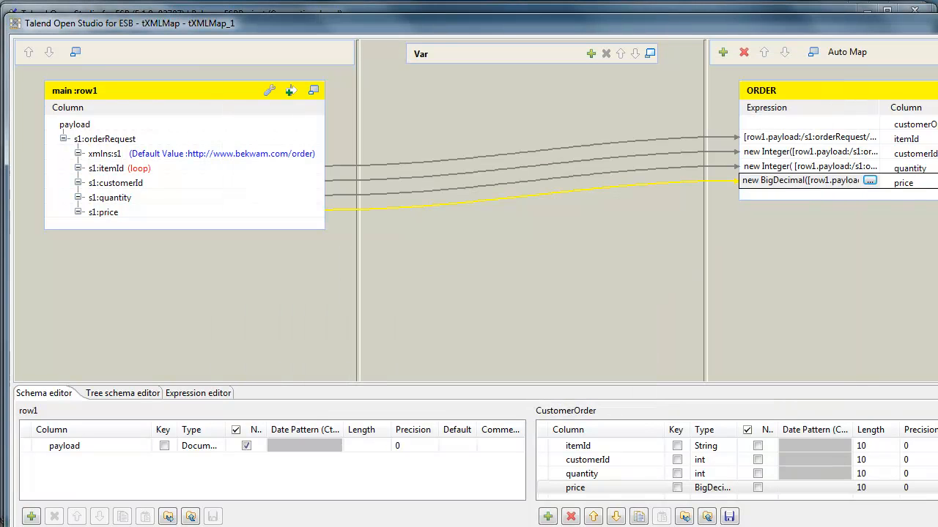
key("Return")
In tXMLMap_2, import the orderResponse 0.1 structure from the repository into RESP's payload and map row4's last_insert_id to its child element.
double_click(600, 186)
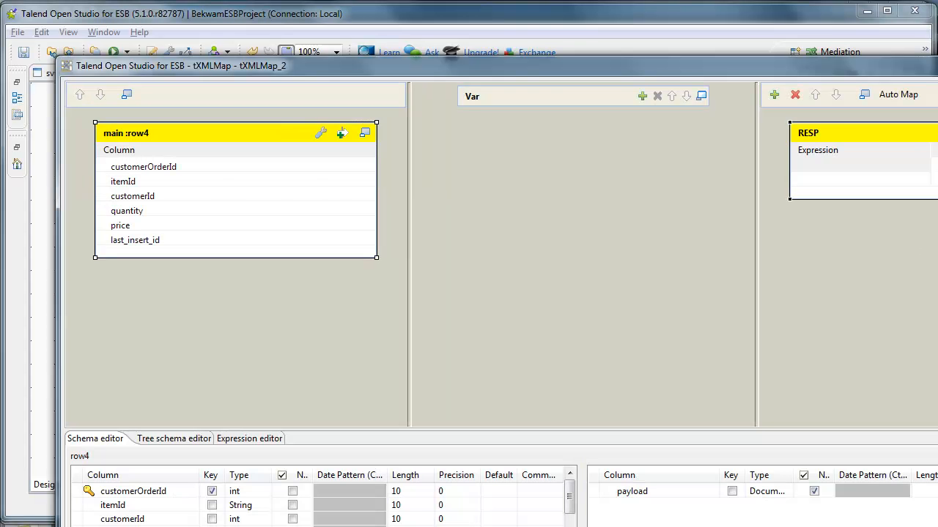
left_click_drag(720, 65, 665, 18)
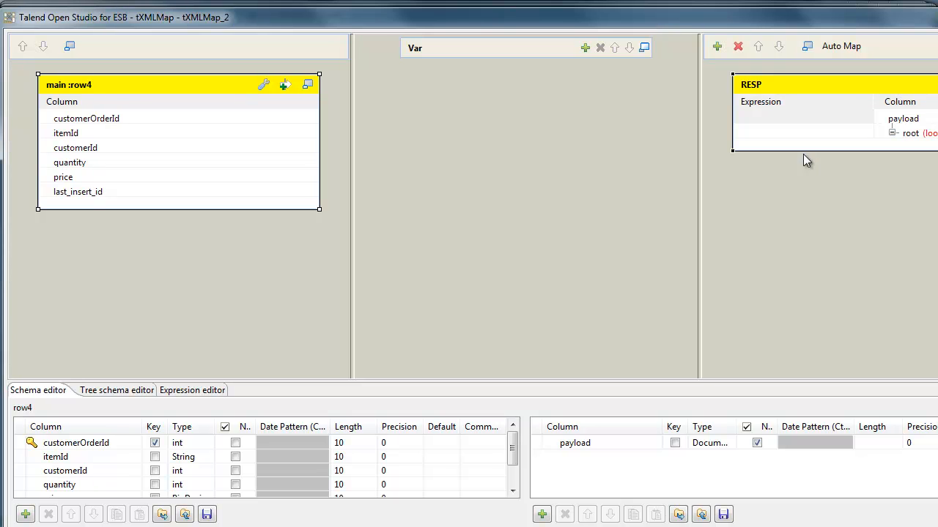
right_click(903, 122)
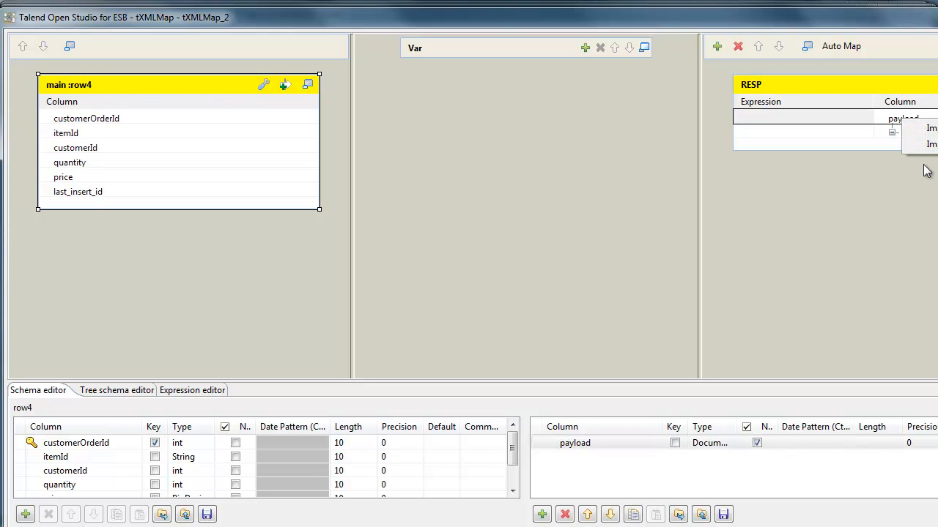
left_click(931, 144)
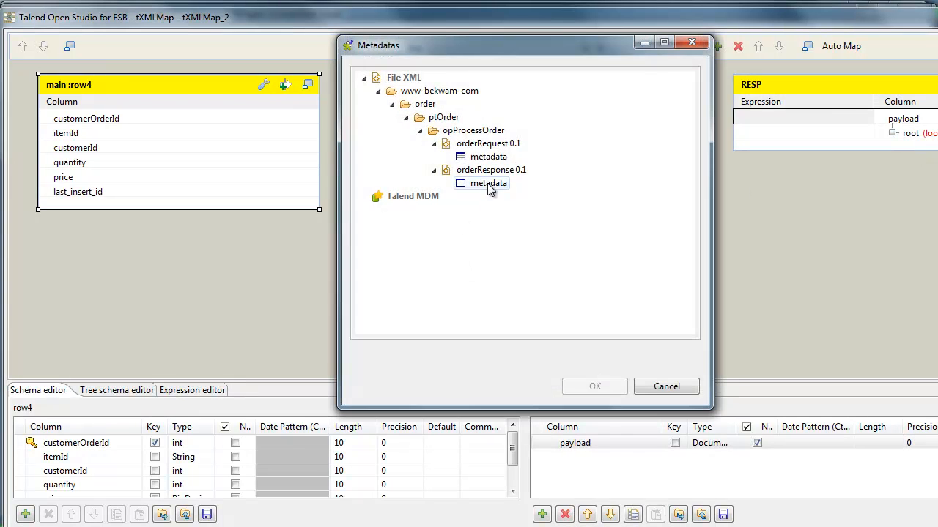
left_click(491, 170)
left_click(594, 386)
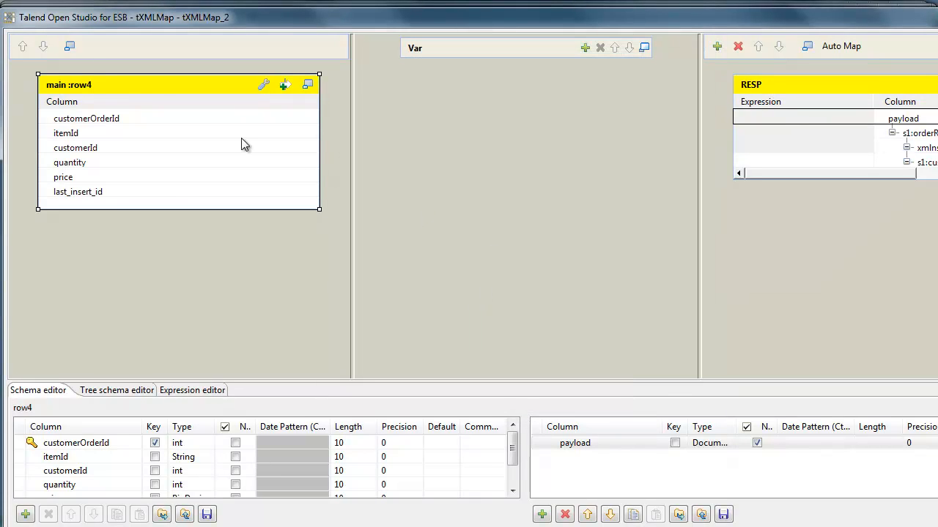
left_click_drag(169, 194, 769, 164)
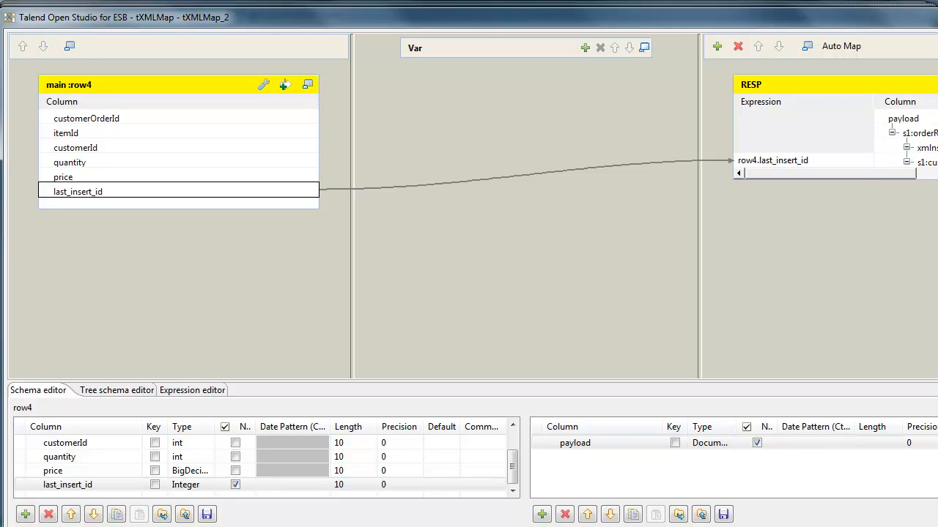
left_click(848, 159)
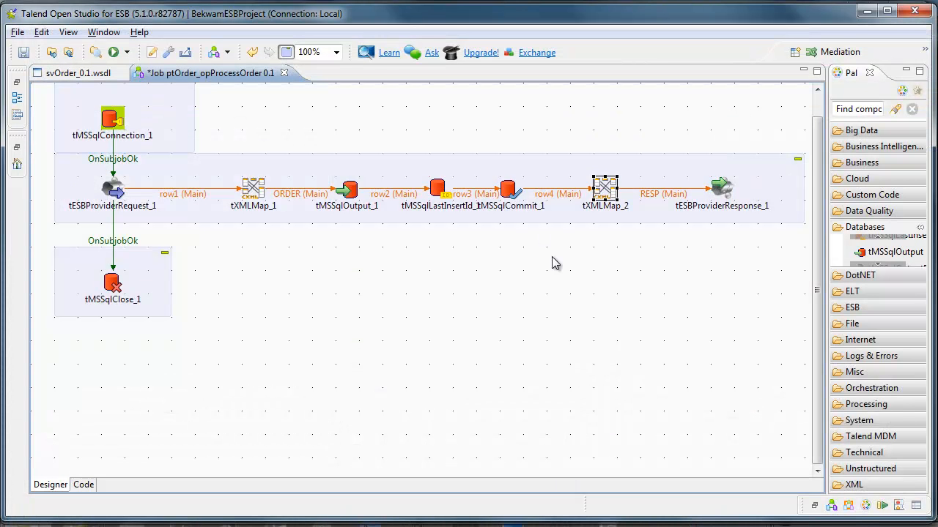
Enlarge the design area above the component settings and run the ptOrder_opProcessOrder job.
left_click(809, 505)
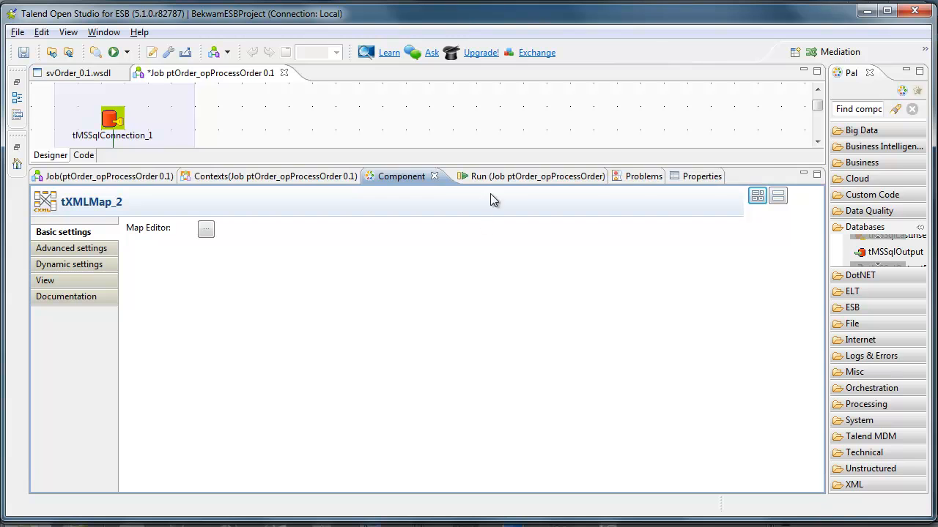
left_click_drag(761, 167, 762, 250)
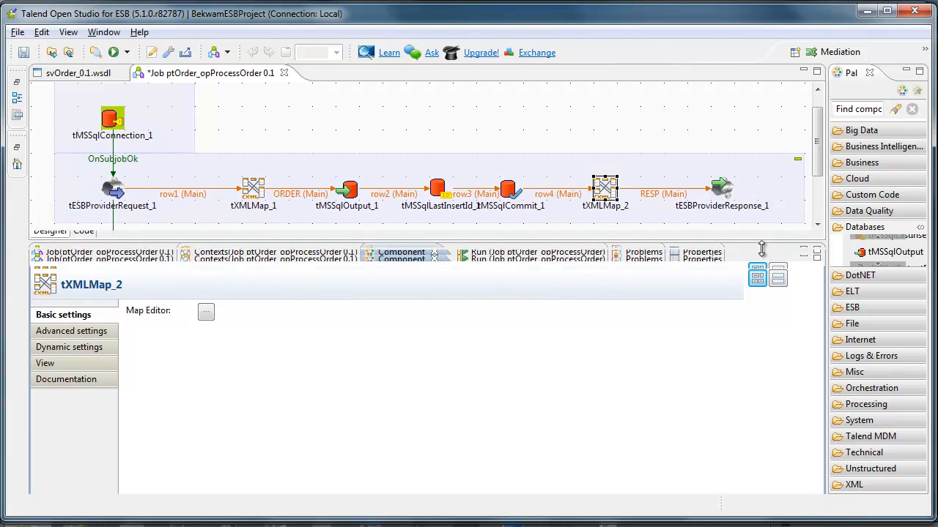
left_click(534, 261)
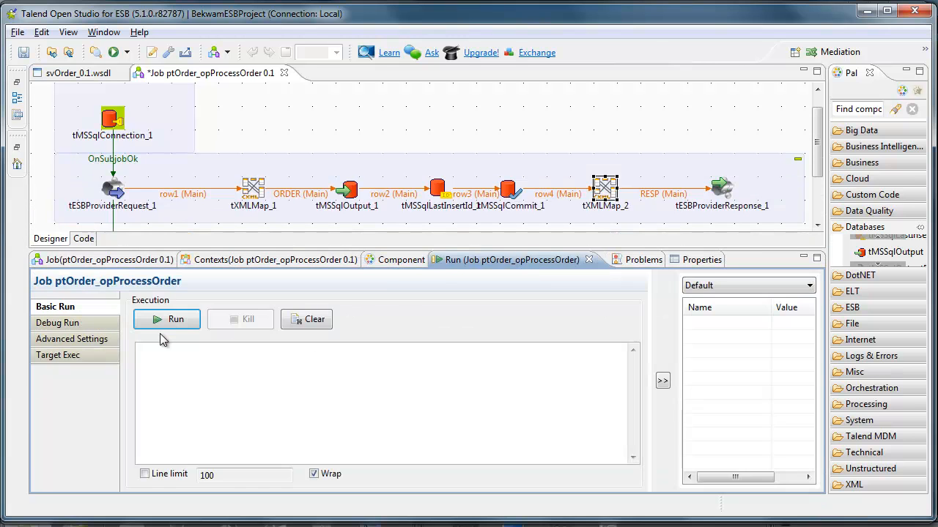
left_click(194, 321)
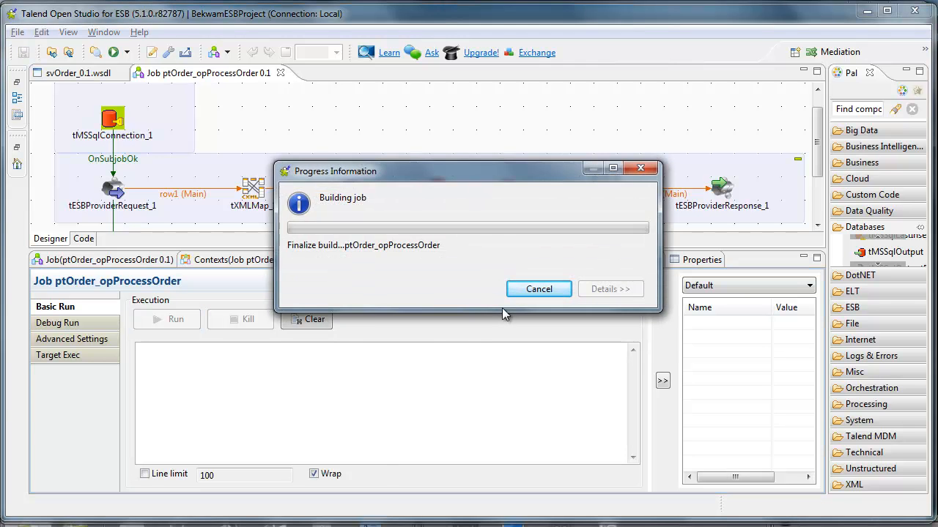